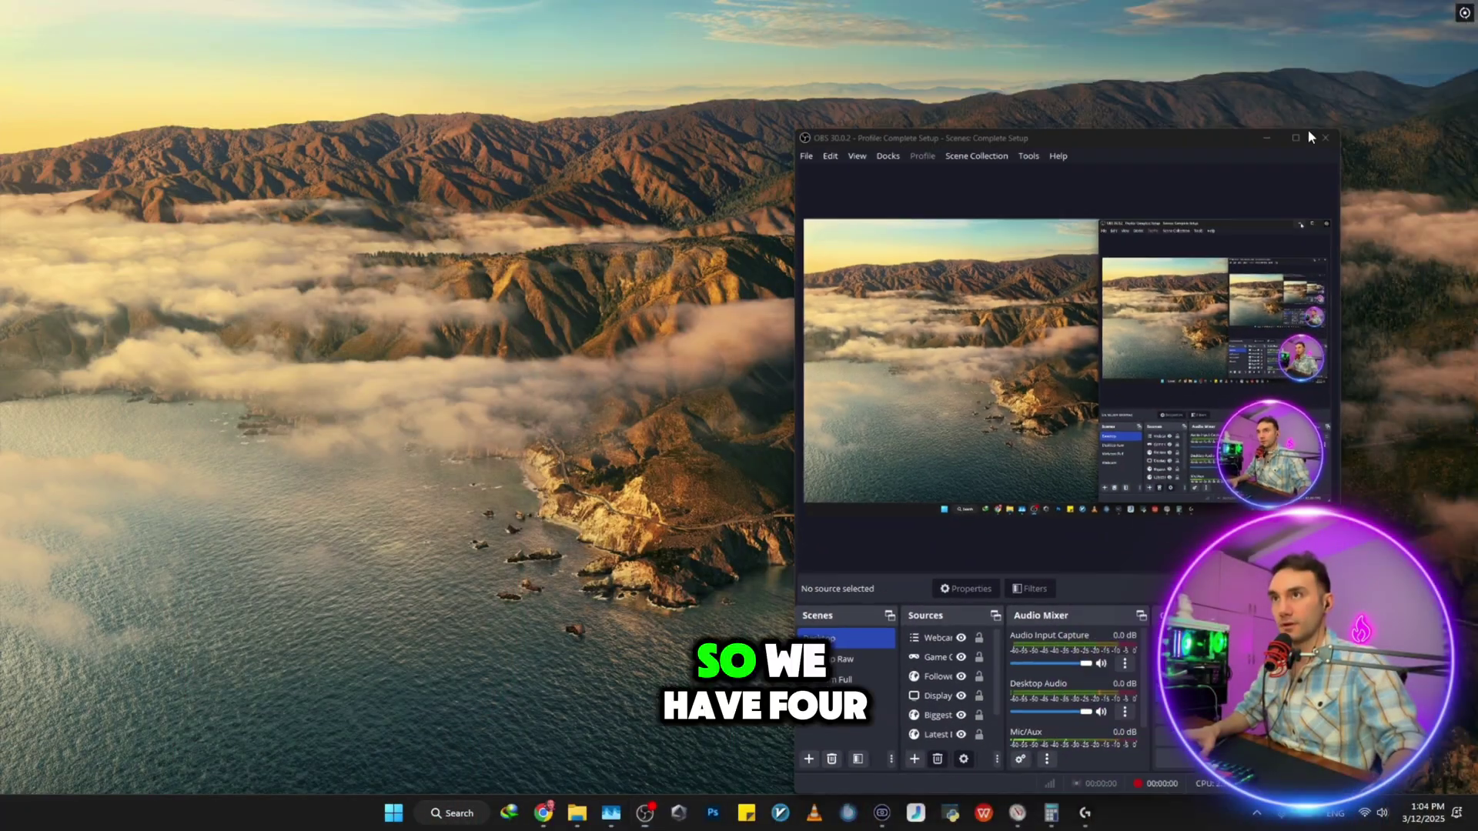
Get the OBS window out of the way and download ISLC v1.0.3.4 from the Wagnardsoft forum page in the browser
click(1309, 130)
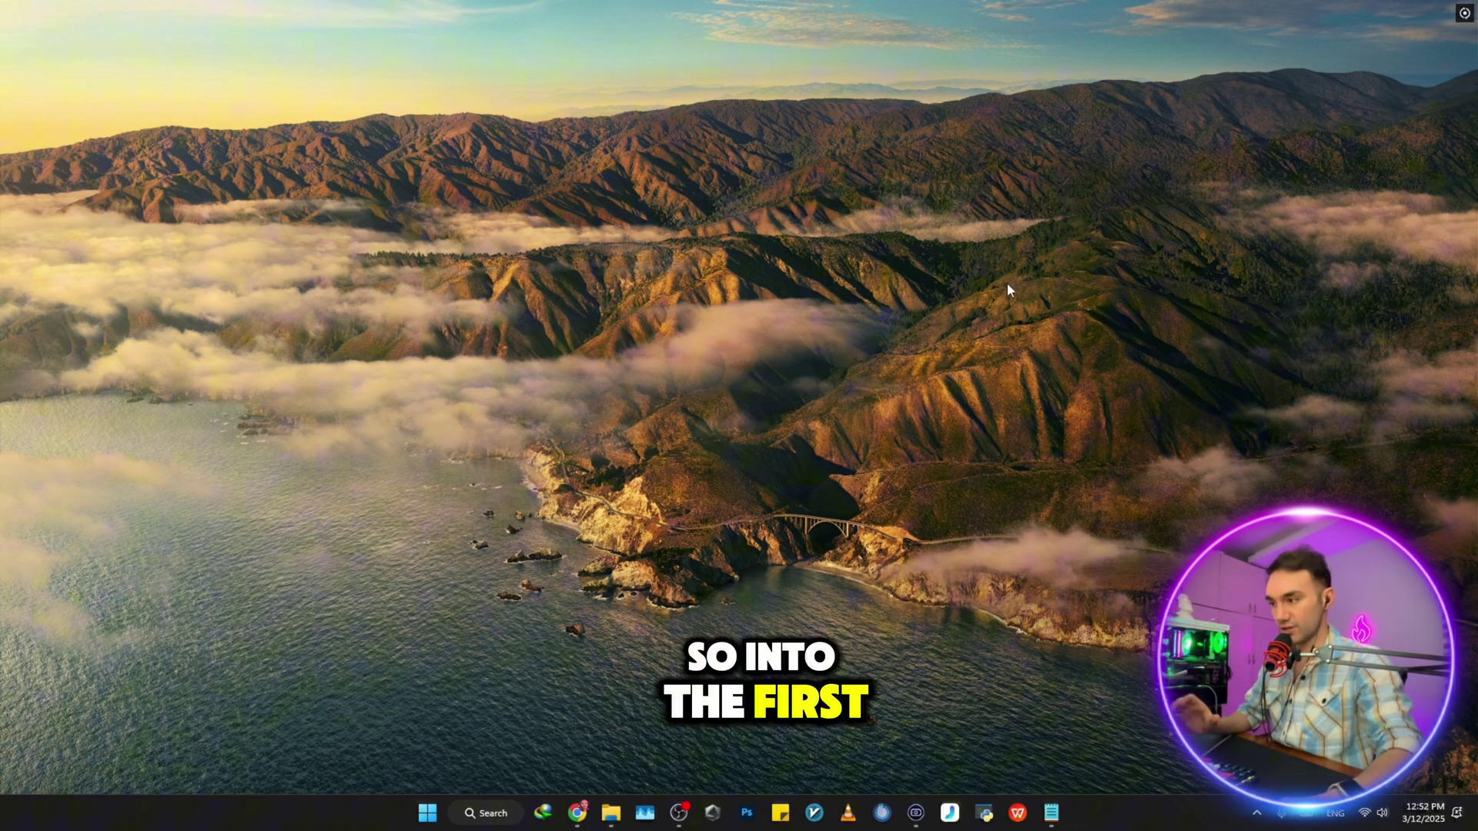
click(581, 824)
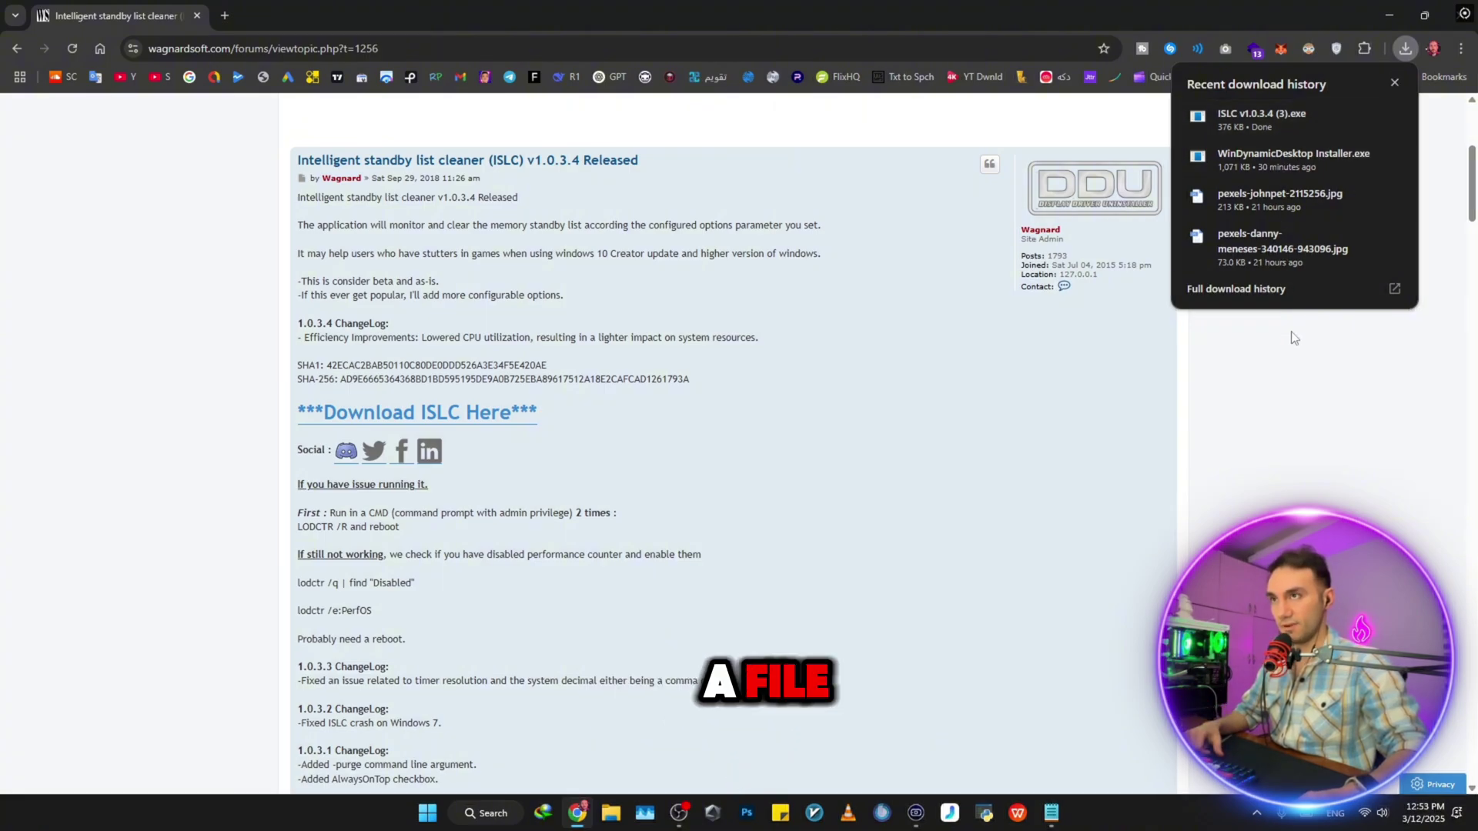
click(1395, 13)
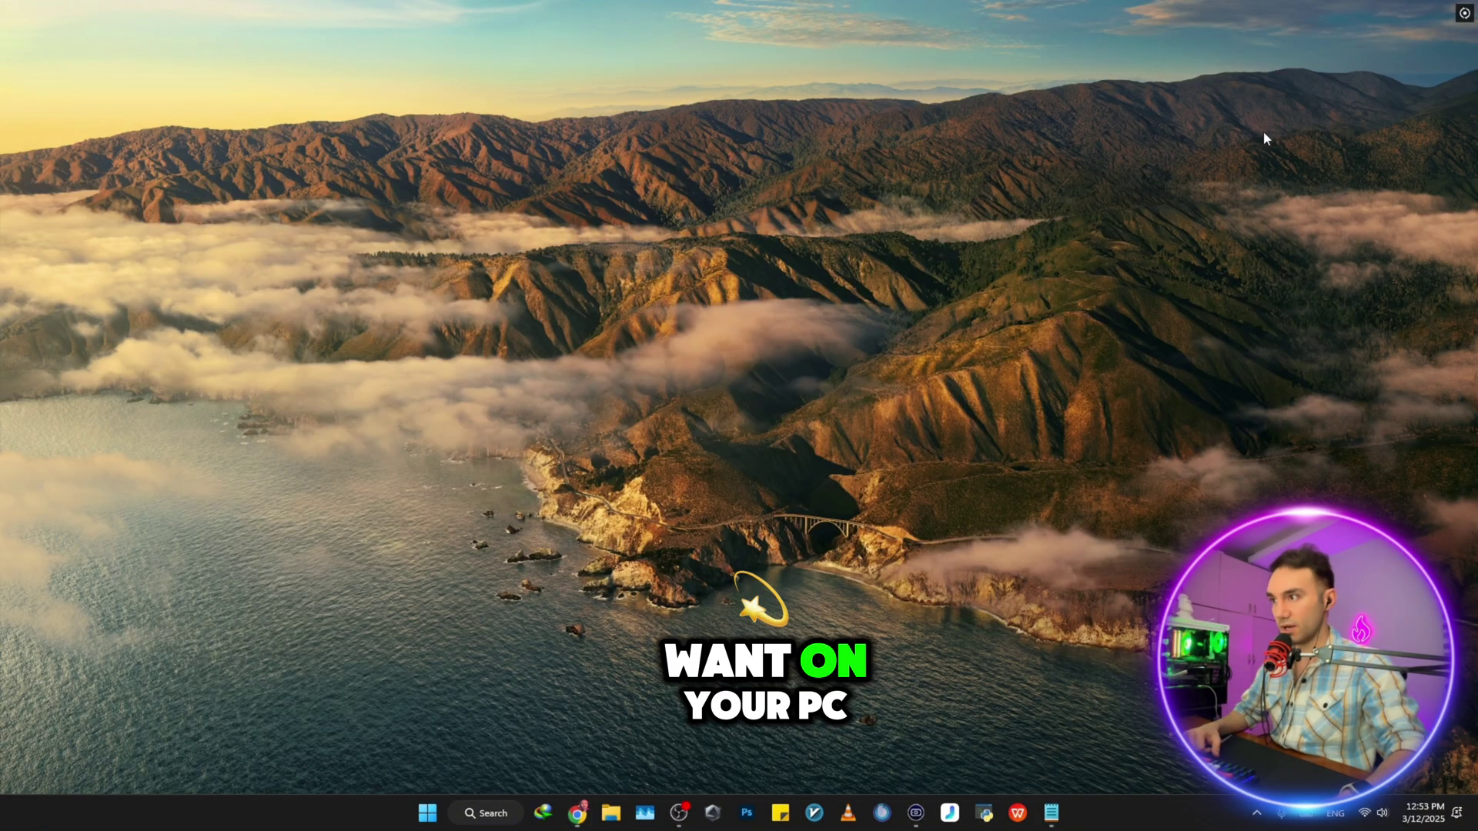
Switch to File Explorer and launch Intelligent standby list cleaner ISLC.exe from the extracted ISLC v1.0.3.4 folder
click(612, 815)
drag(888, 315, 842, 257)
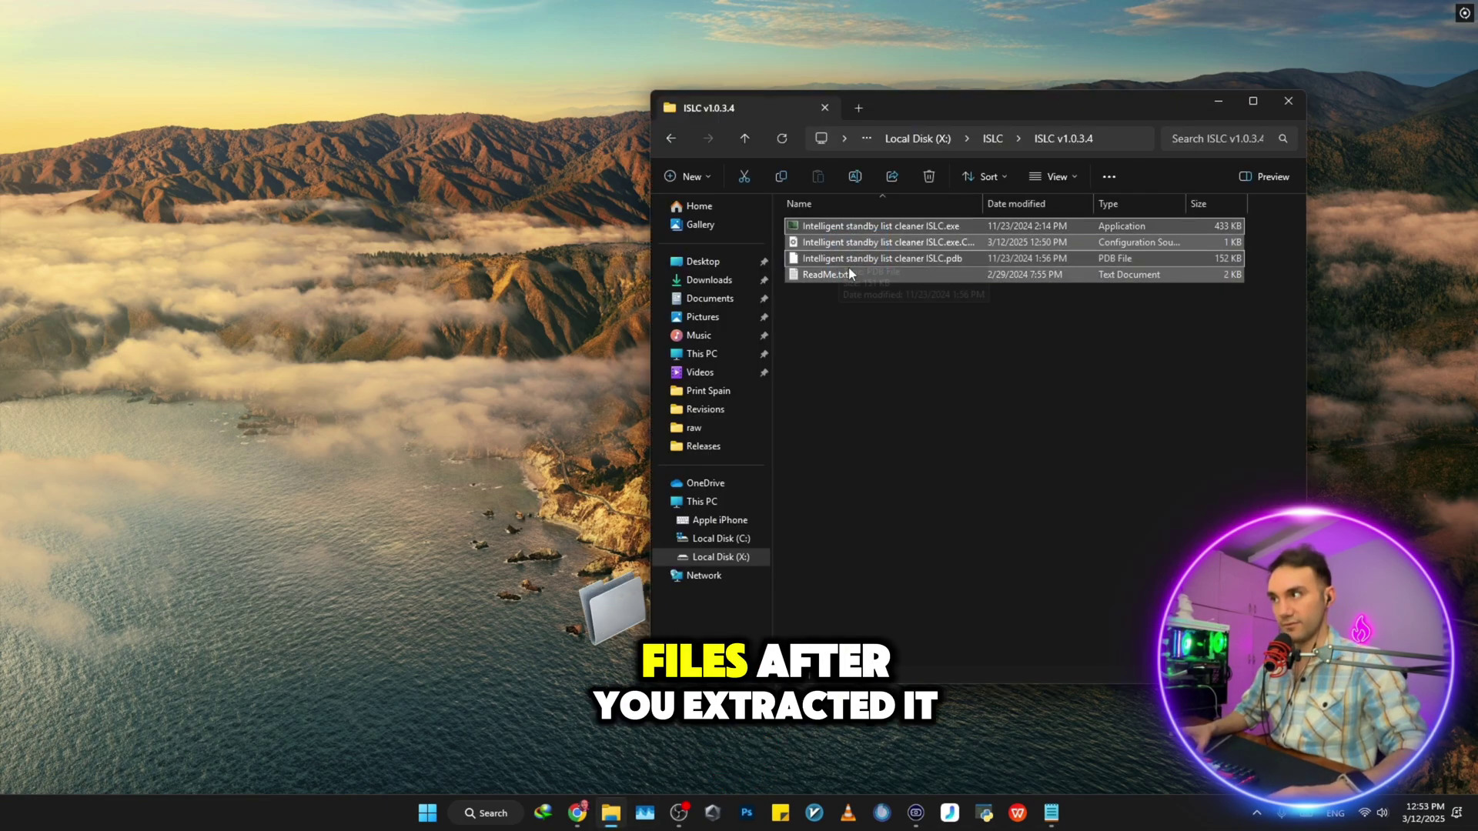
click(879, 316)
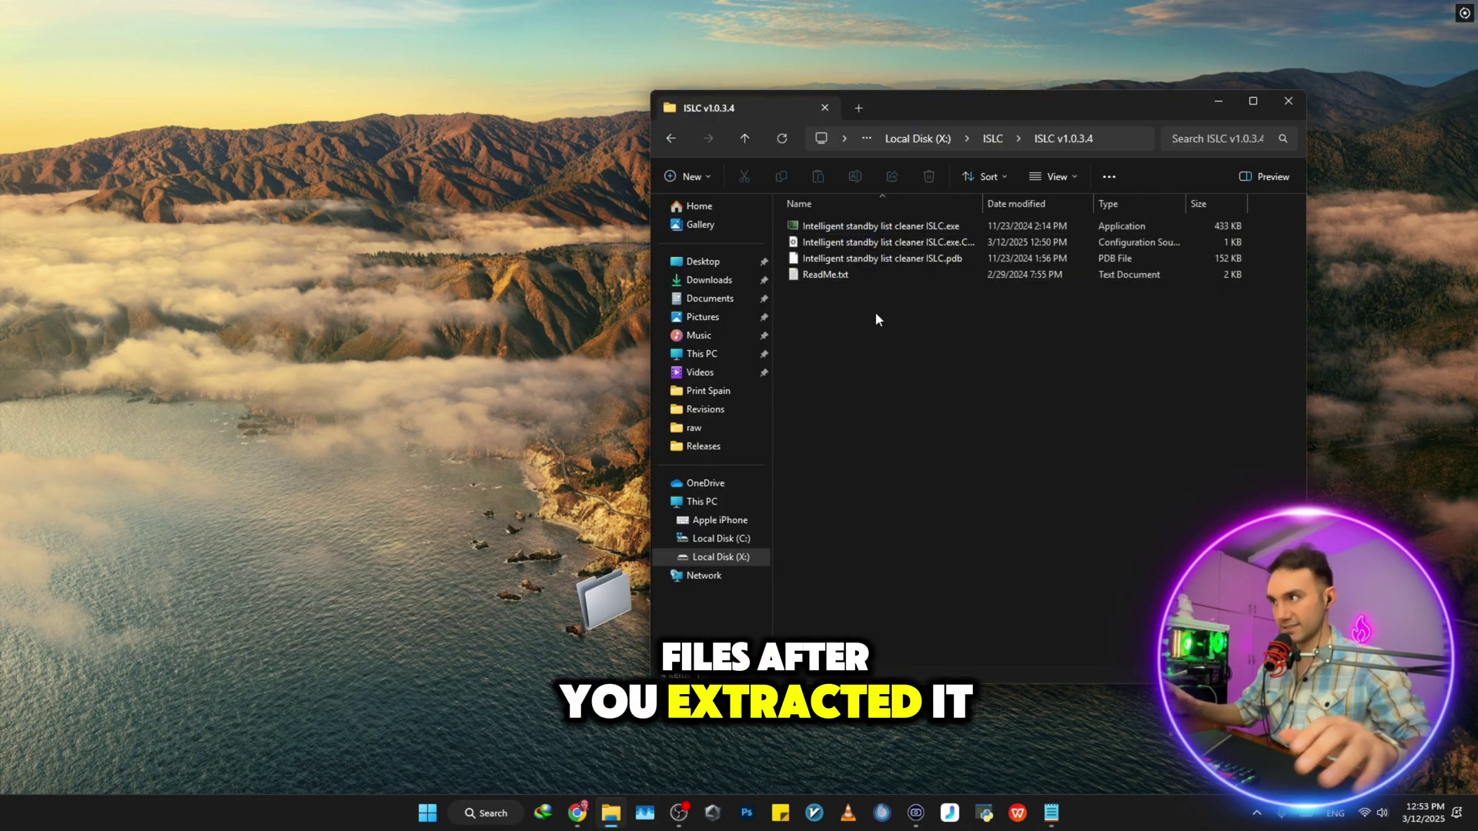
click(866, 228)
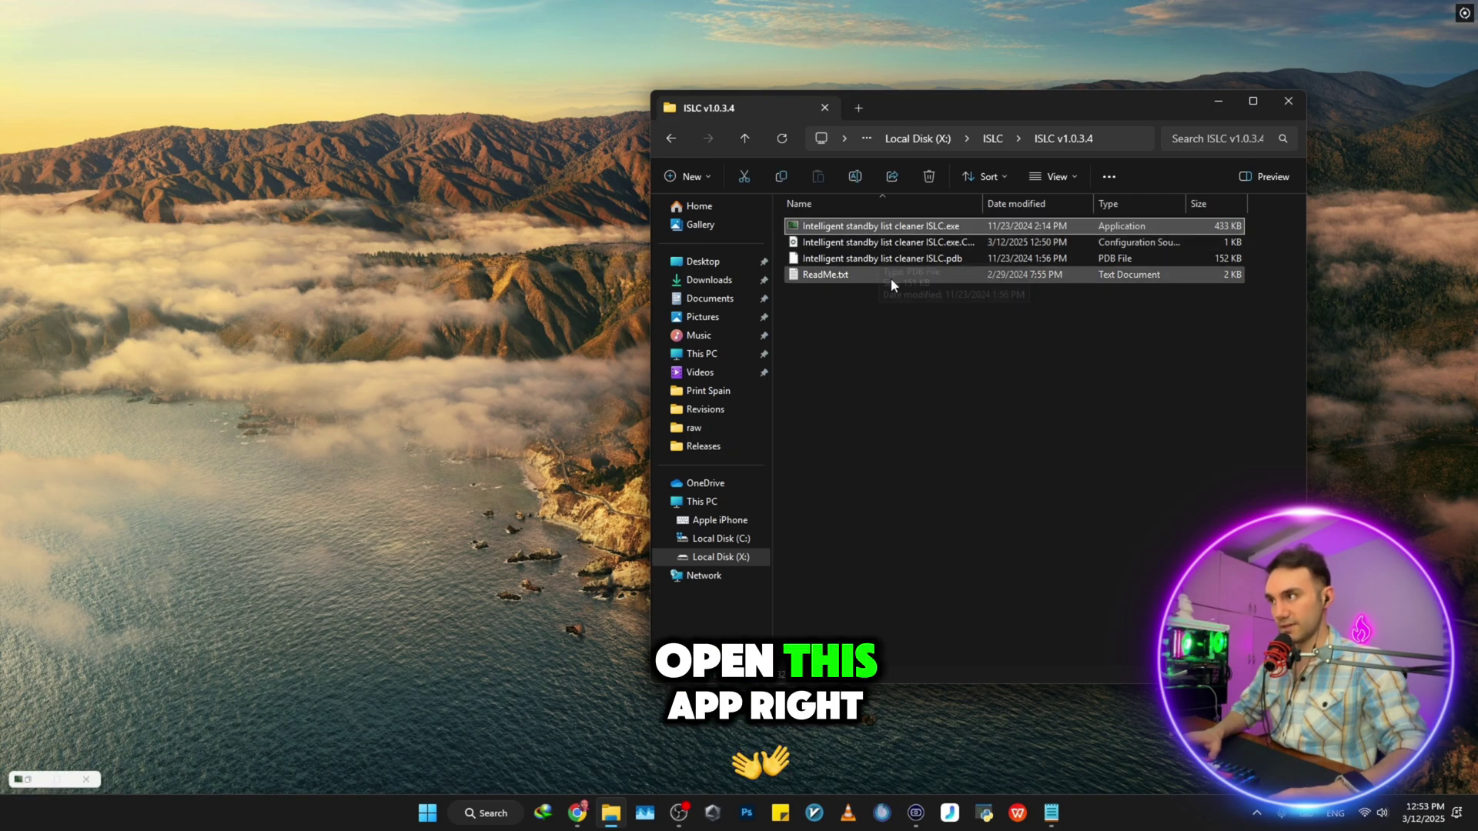
click(1219, 101)
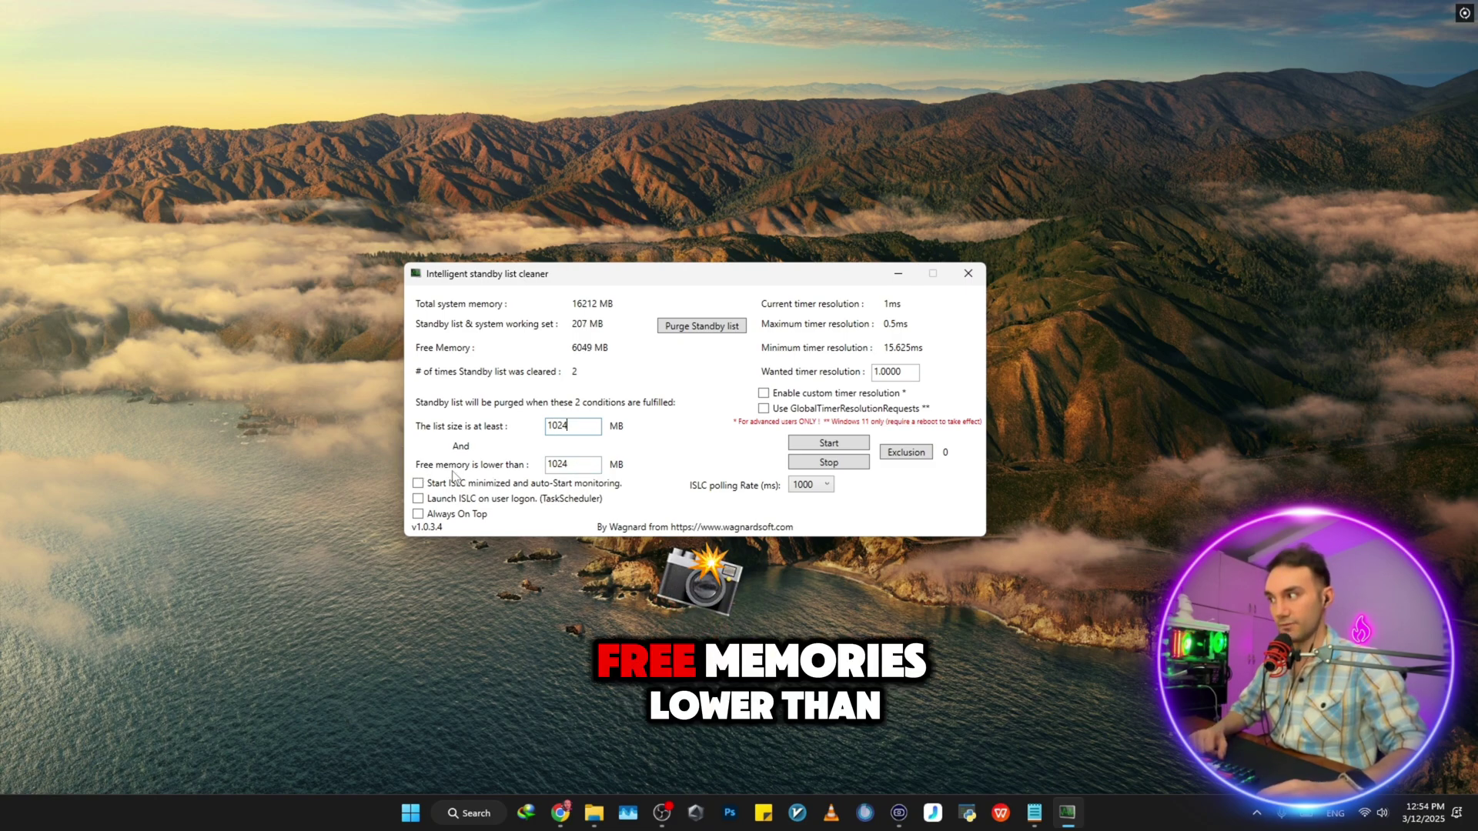
Launch Resource Monitor through Task Manager's performance view and examine the installed amount of physical memory
click(575, 467)
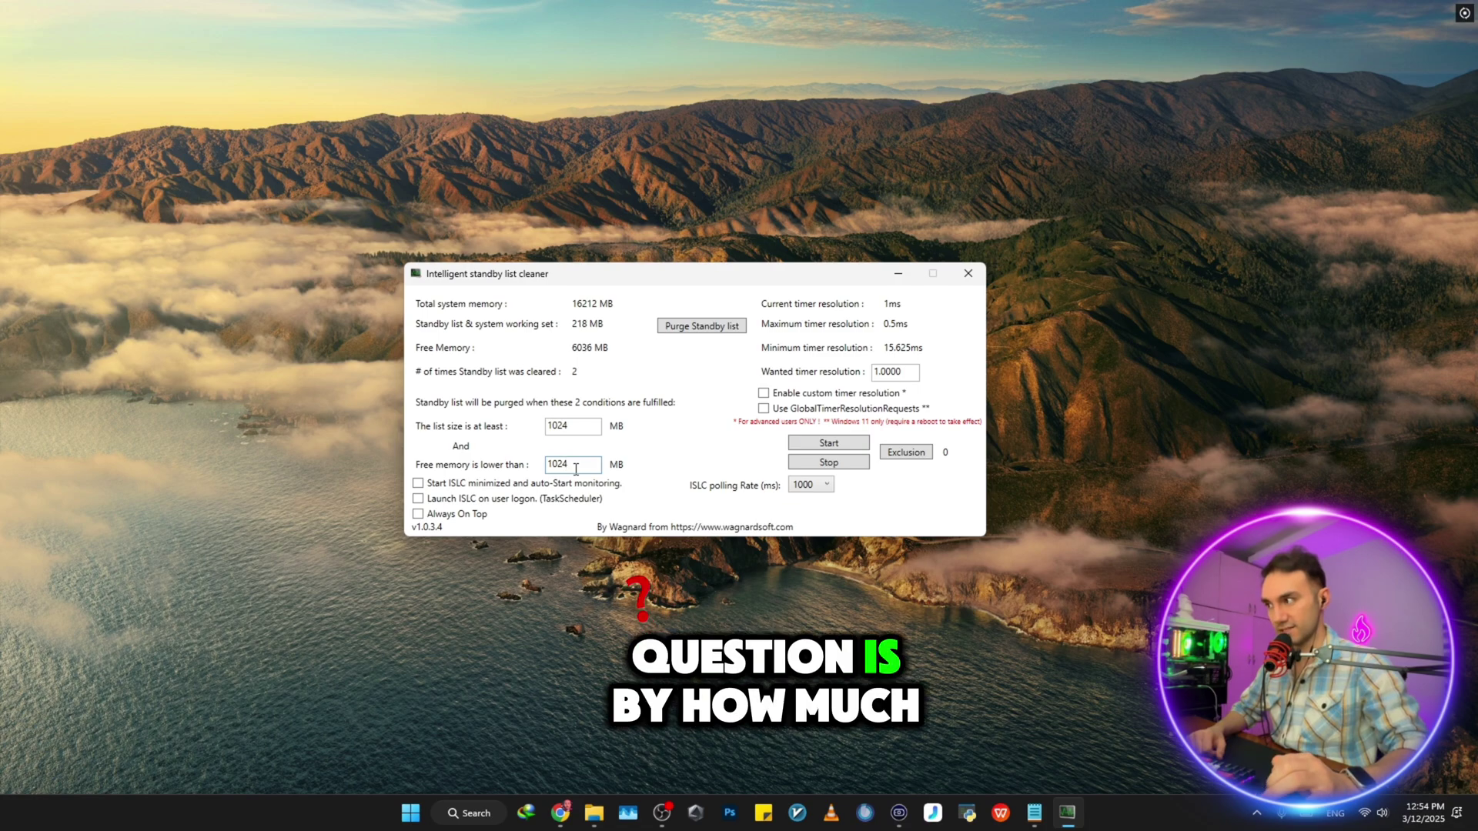
right_click(329, 814)
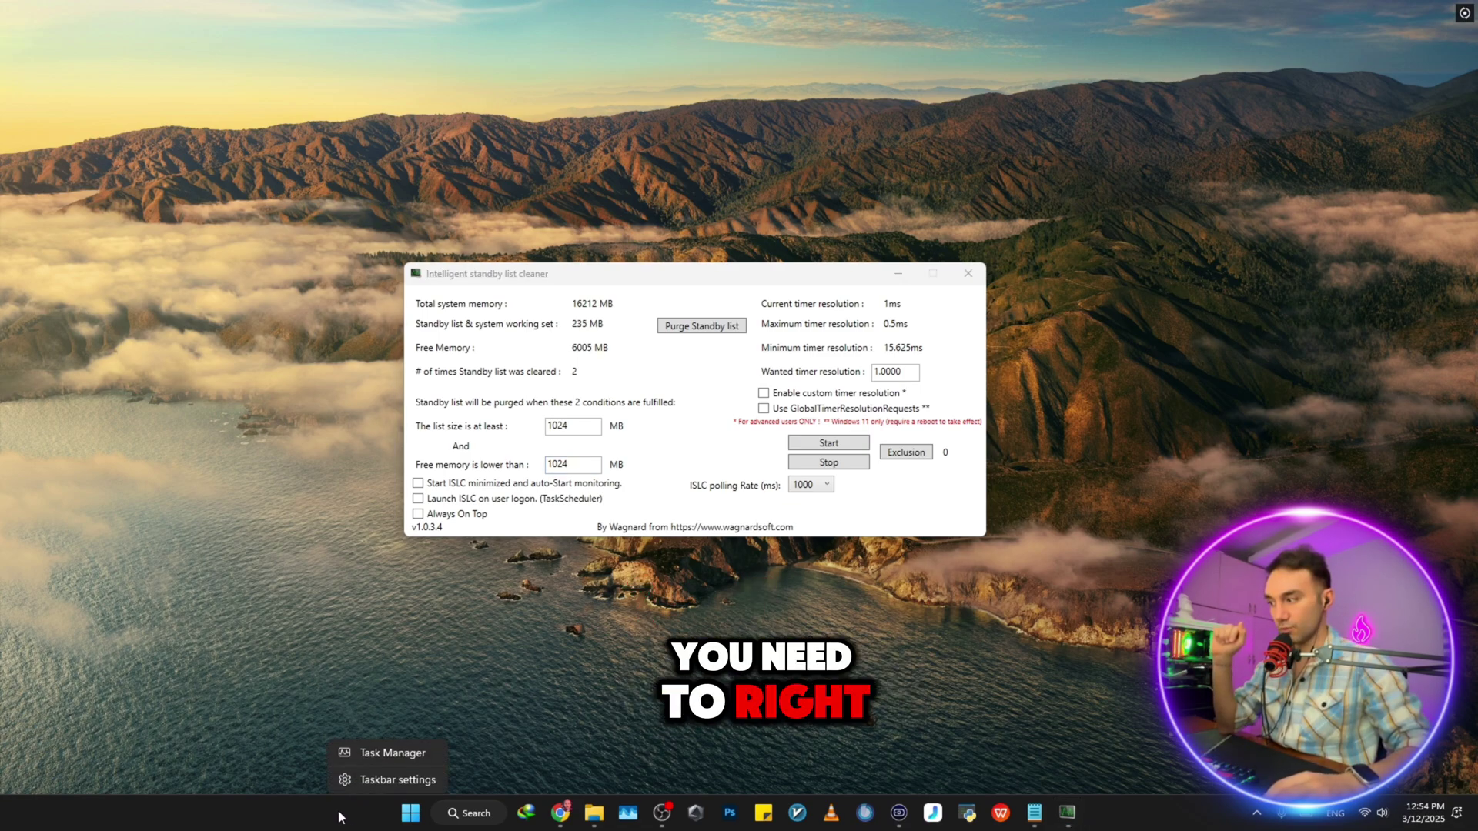
click(396, 756)
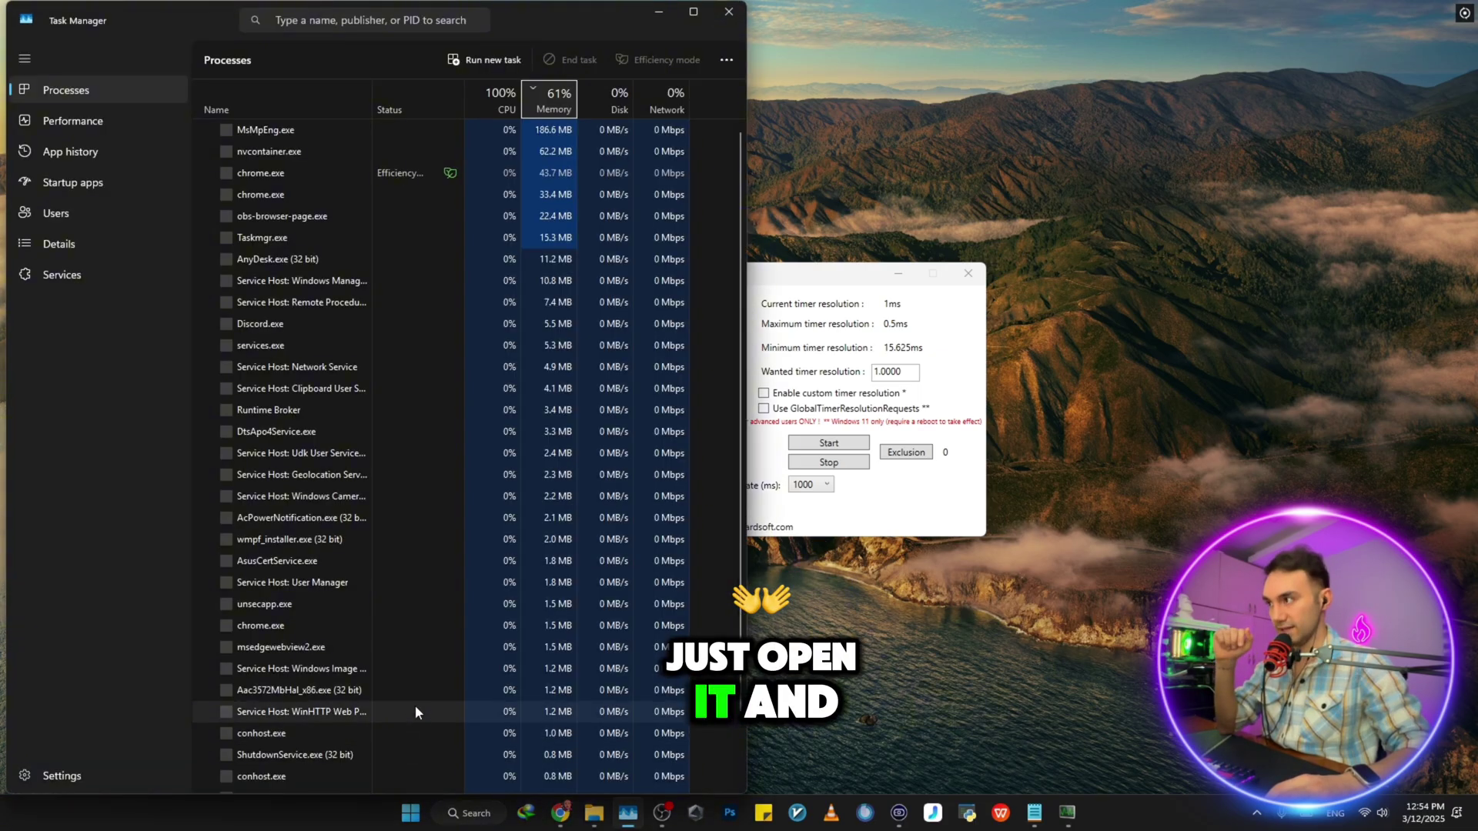
click(76, 123)
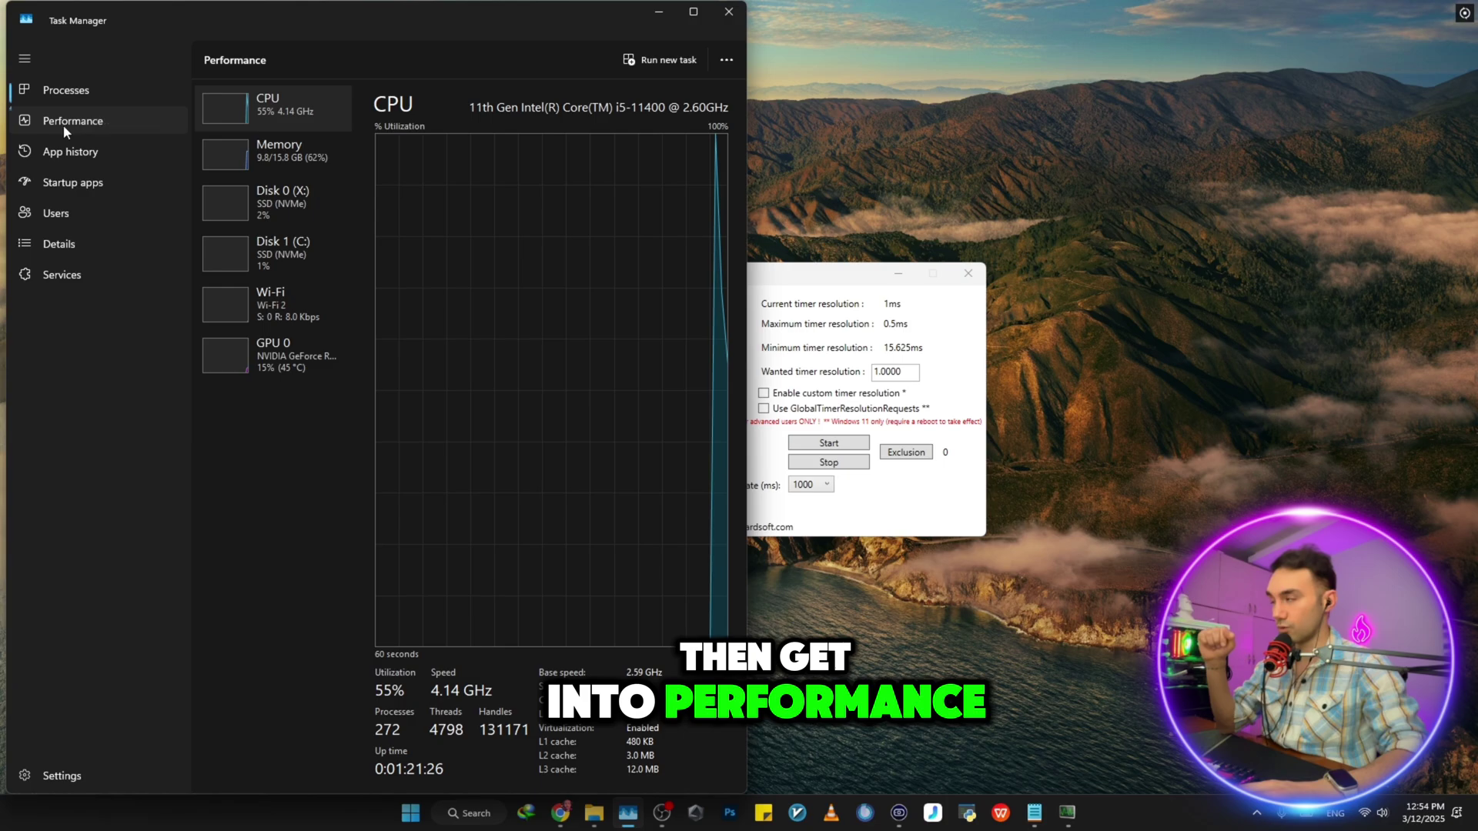
click(724, 63)
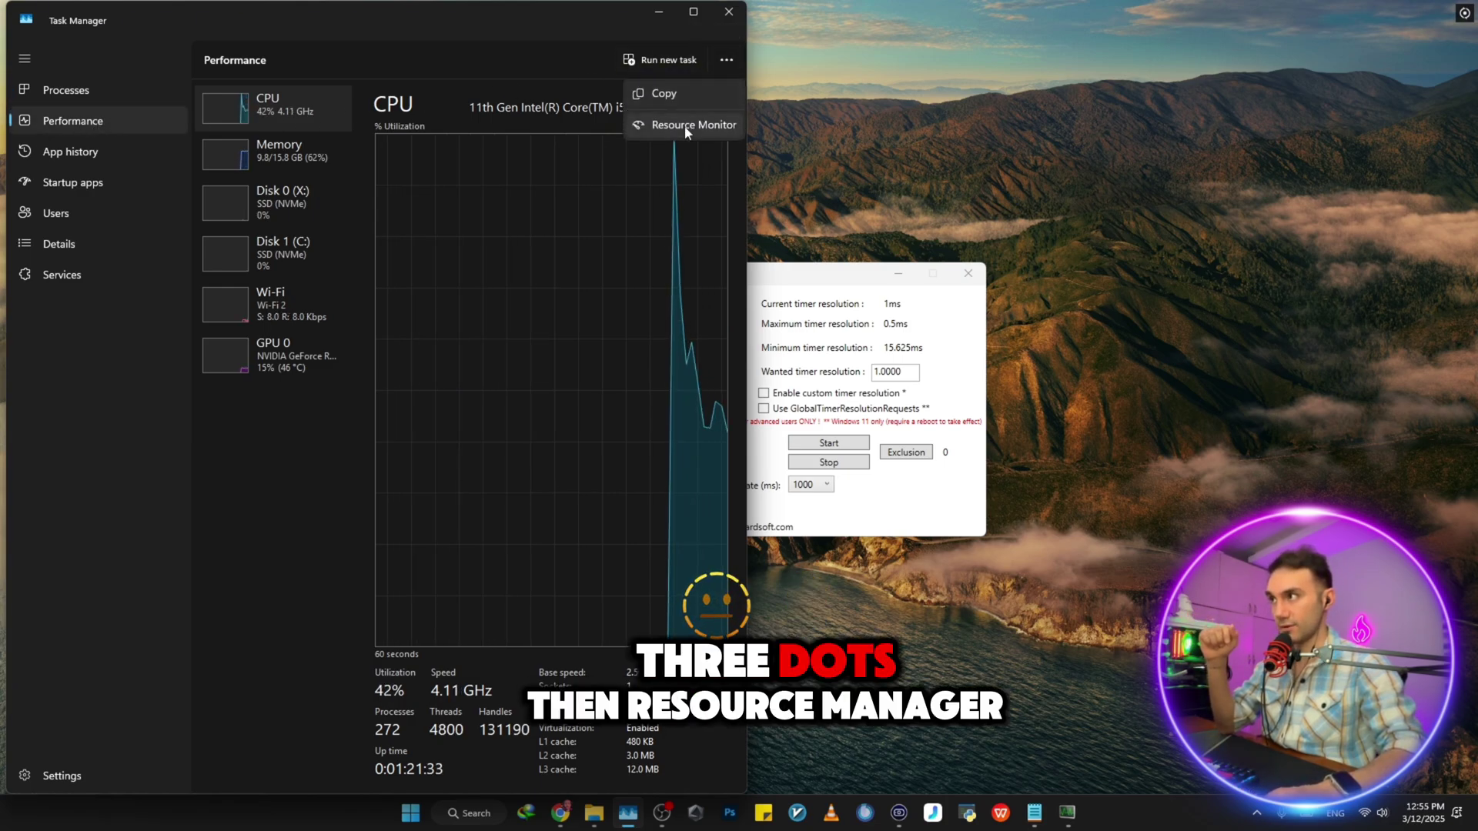
click(693, 125)
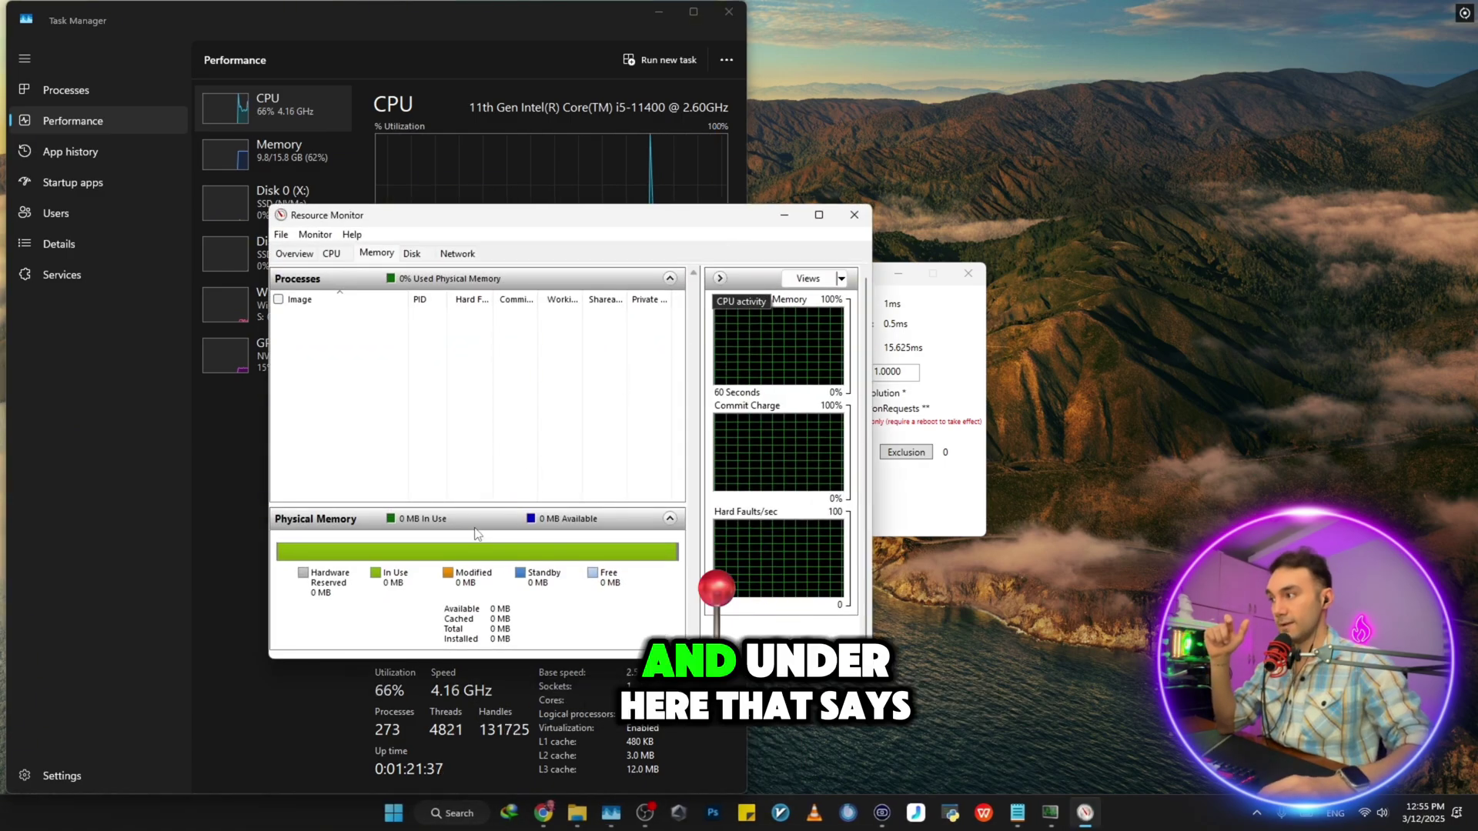
click(410, 524)
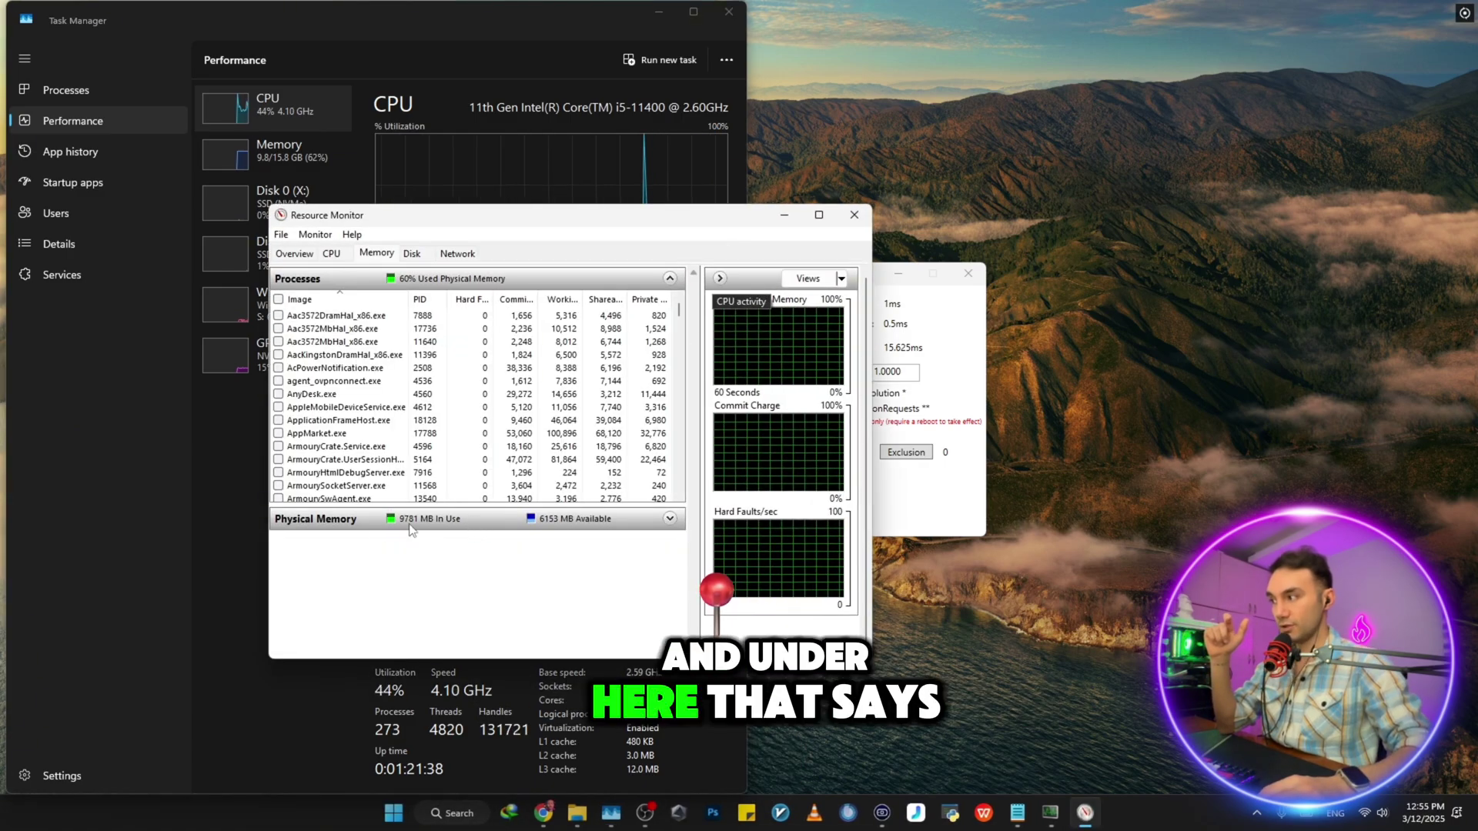
click(471, 525)
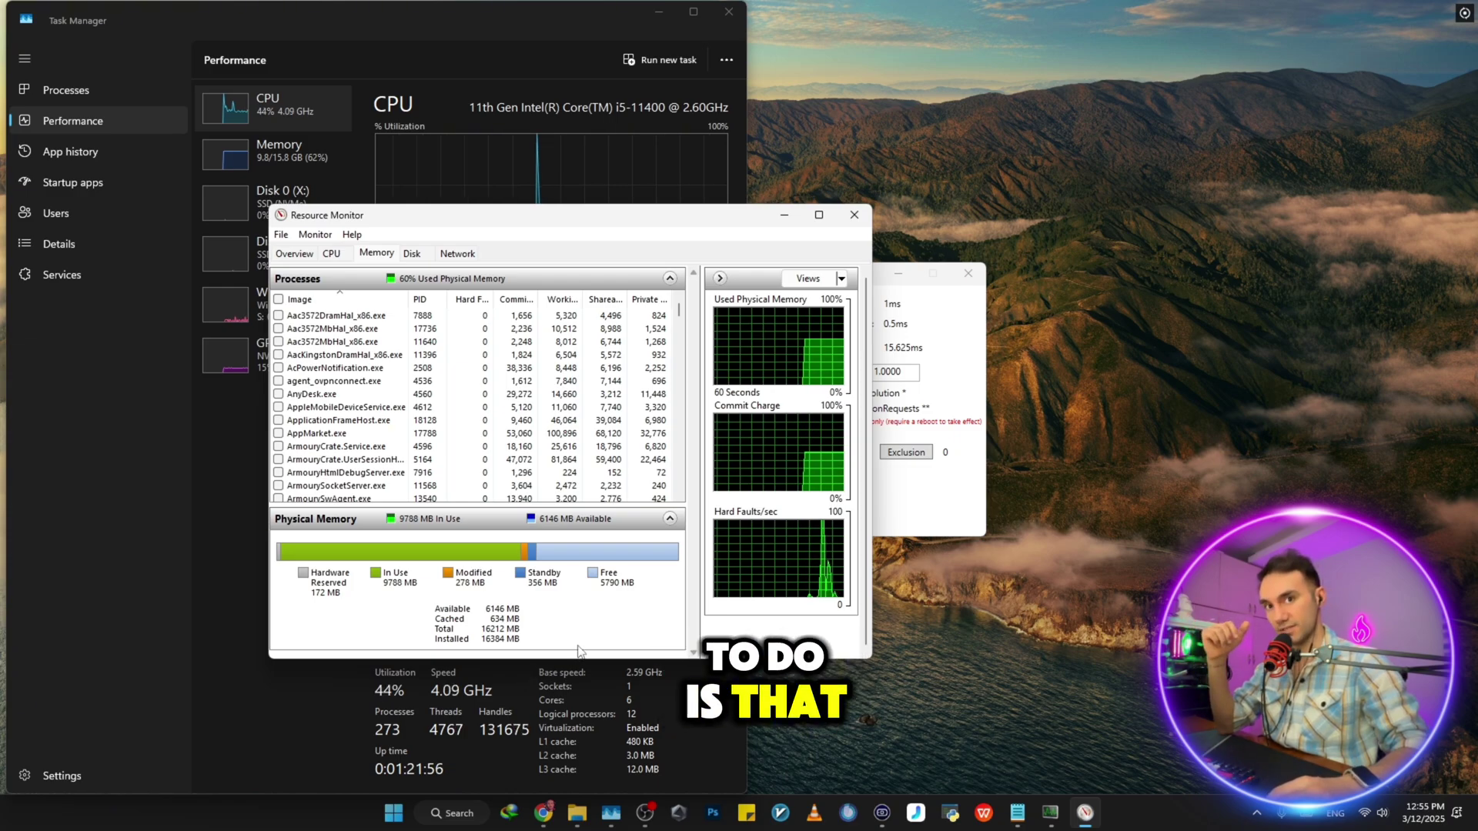
Open Calculator and divide the installed memory of 16384 MB by 2
key(super)
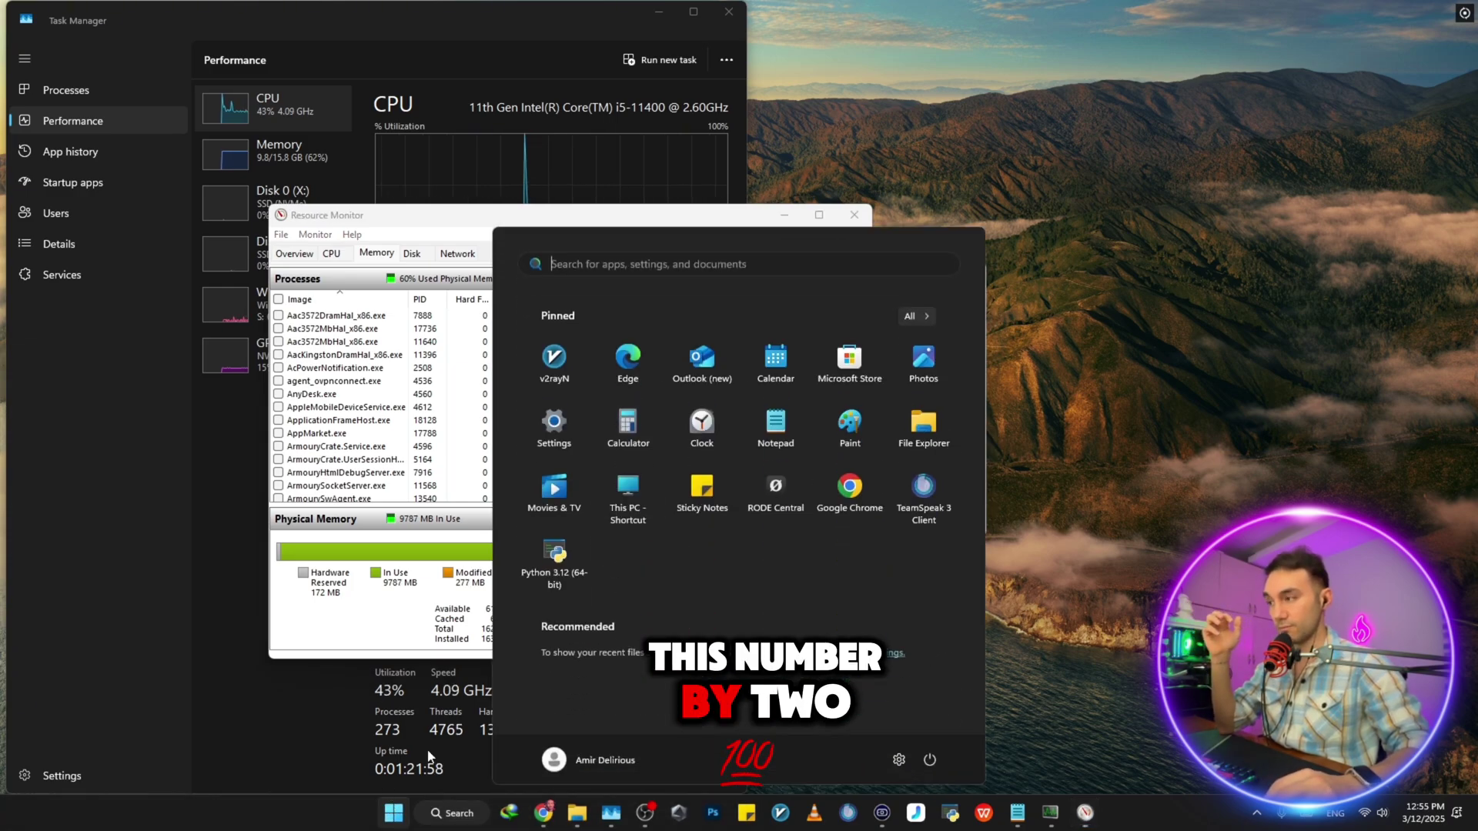
click(596, 460)
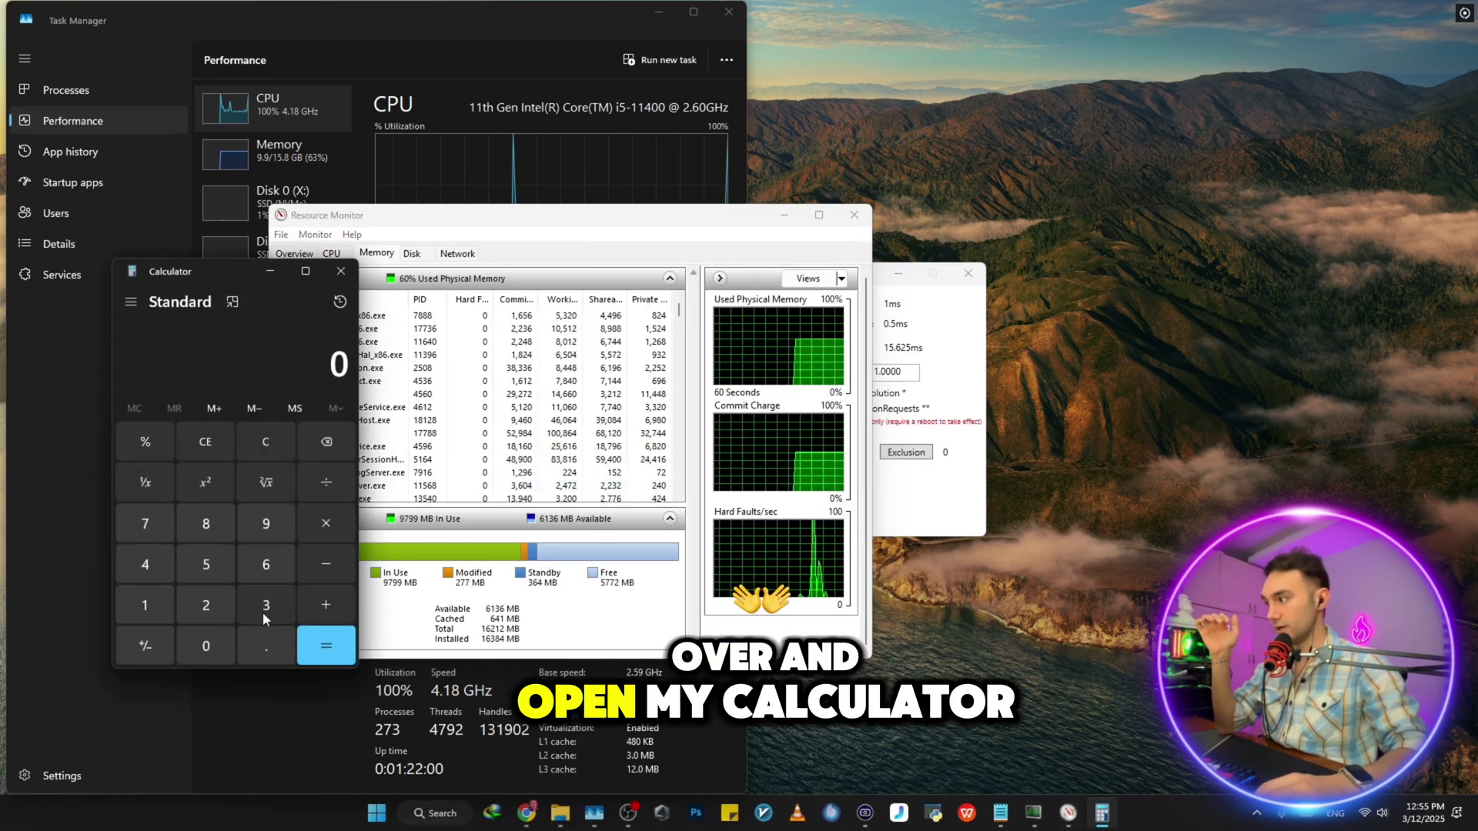
click(160, 595)
click(275, 561)
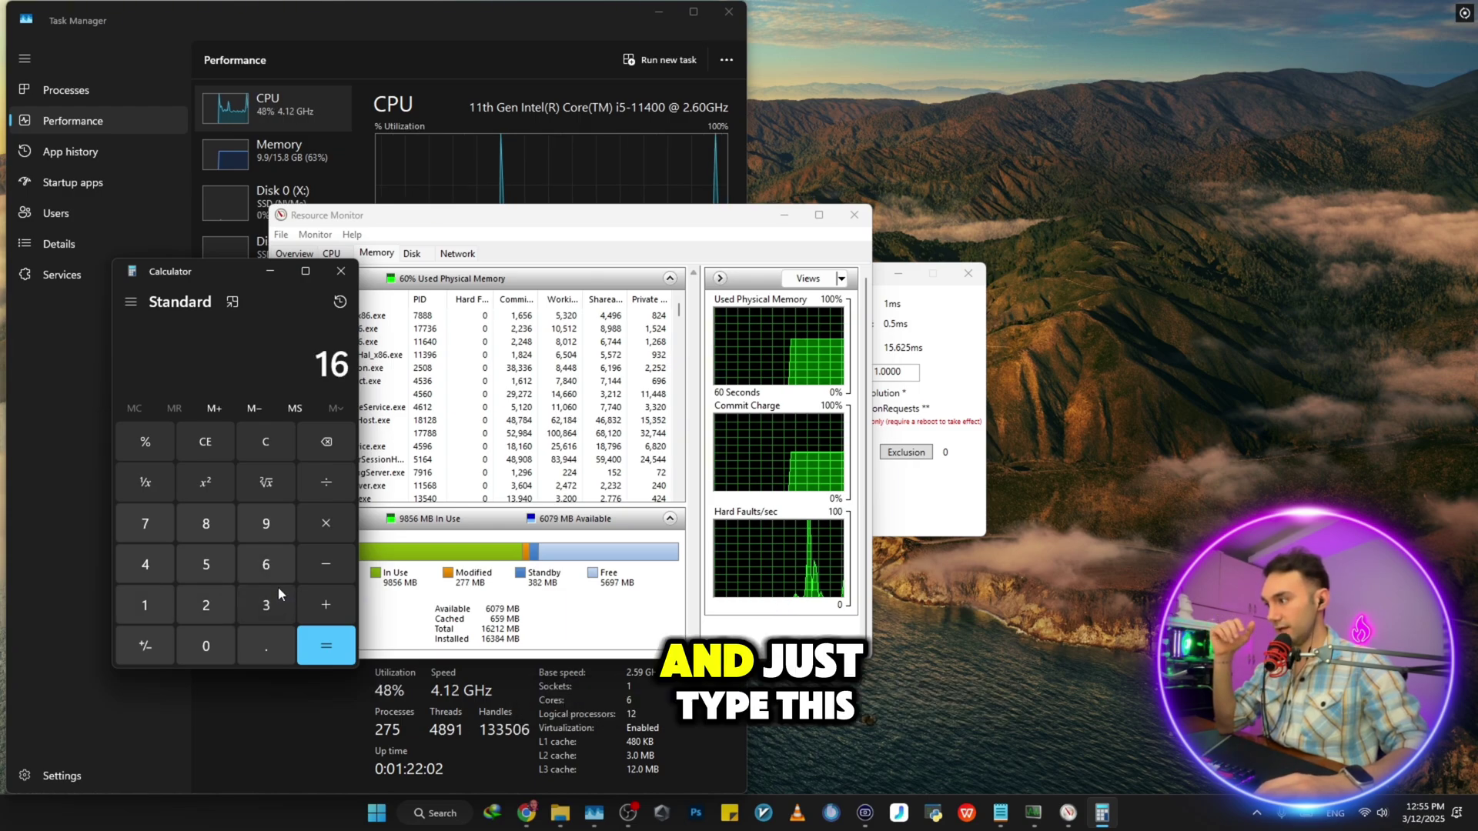
click(276, 594)
click(215, 528)
key(4)
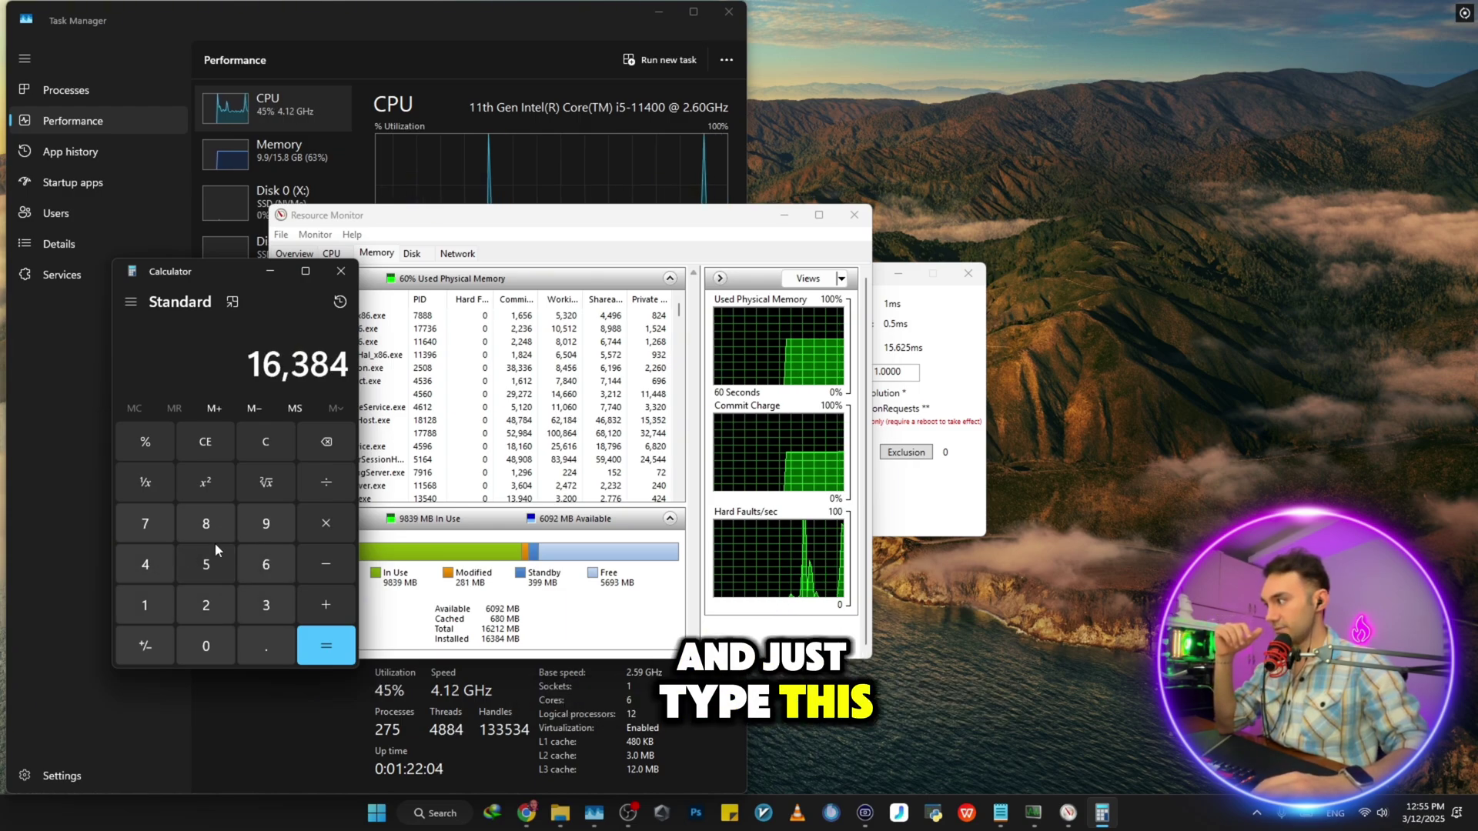
click(343, 479)
click(216, 618)
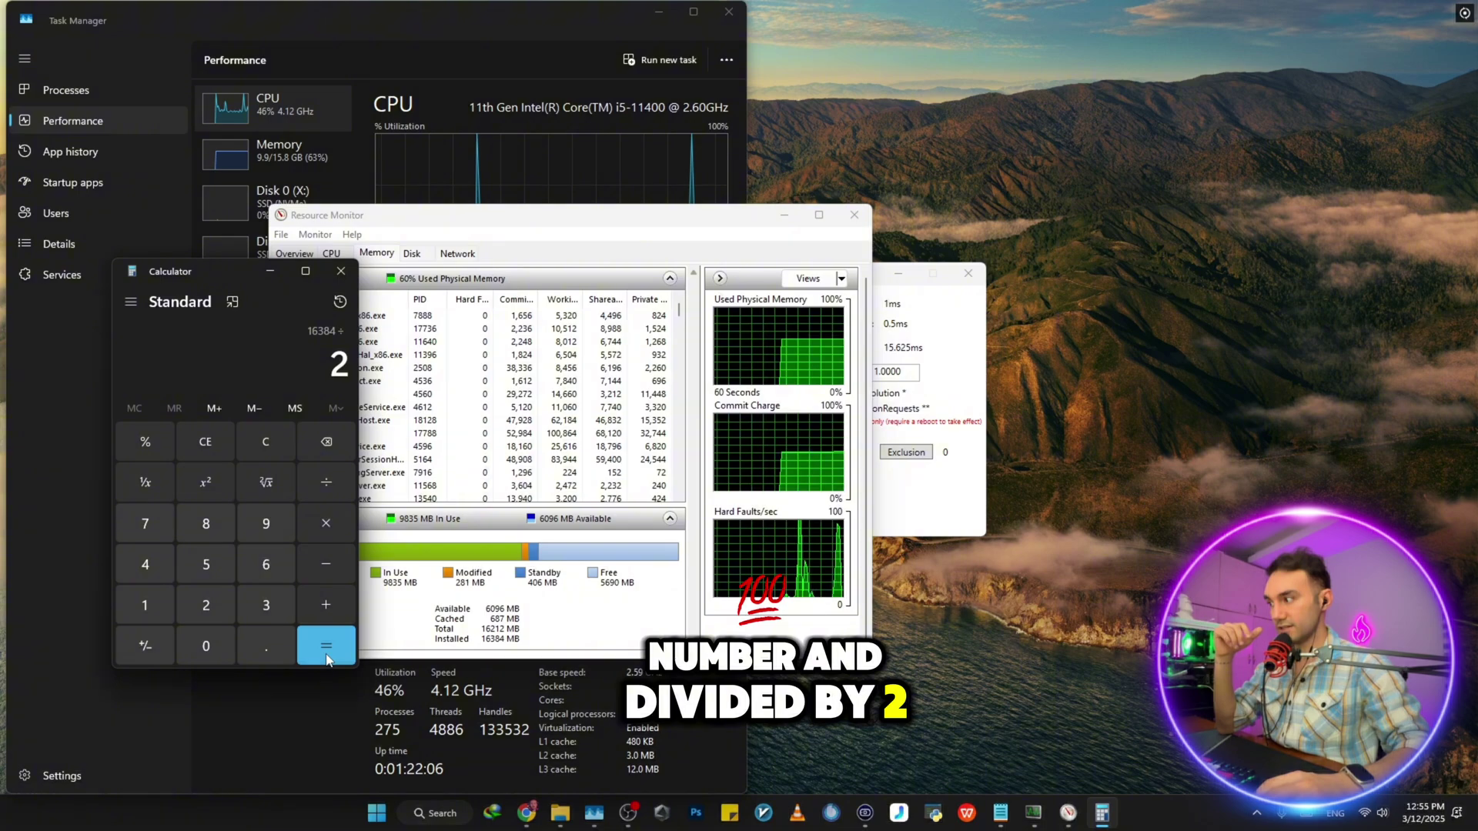
click(326, 645)
drag(269, 363, 351, 363)
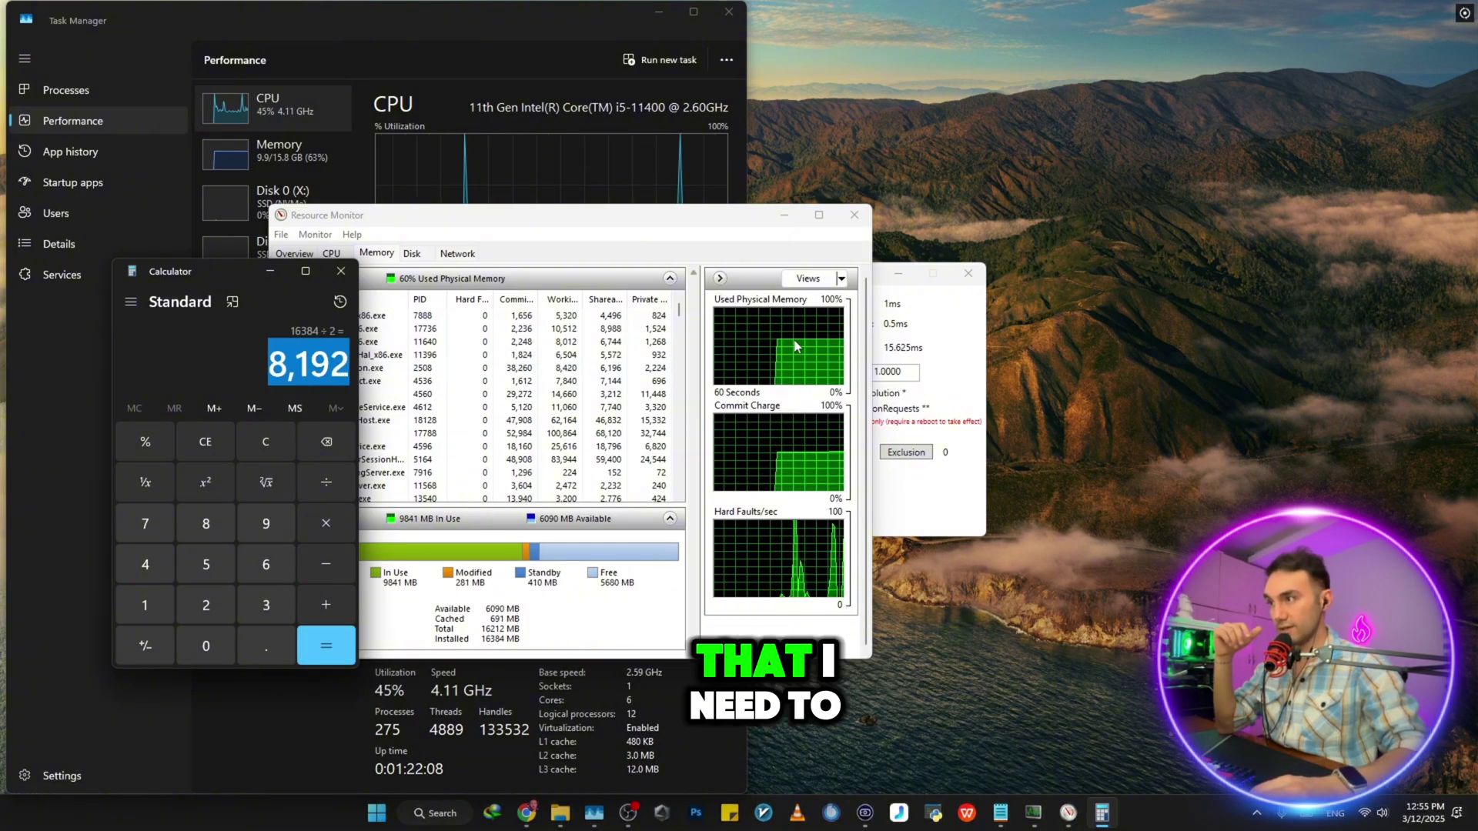
Bring Intelligent standby list cleaner forward and set its free memory threshold to 8192 MB
drag(883, 290, 1013, 293)
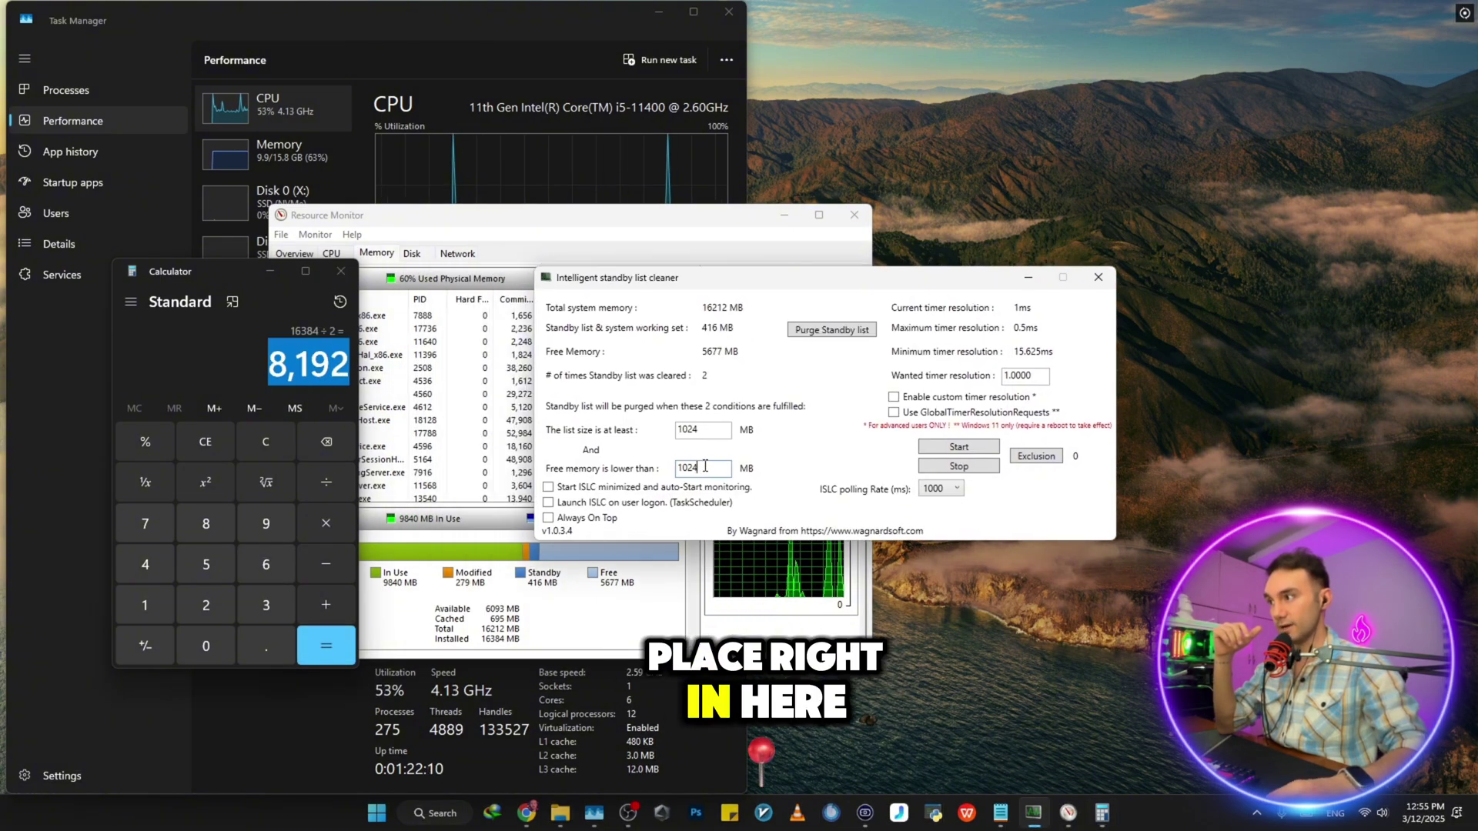
double_click(705, 466)
text(8)
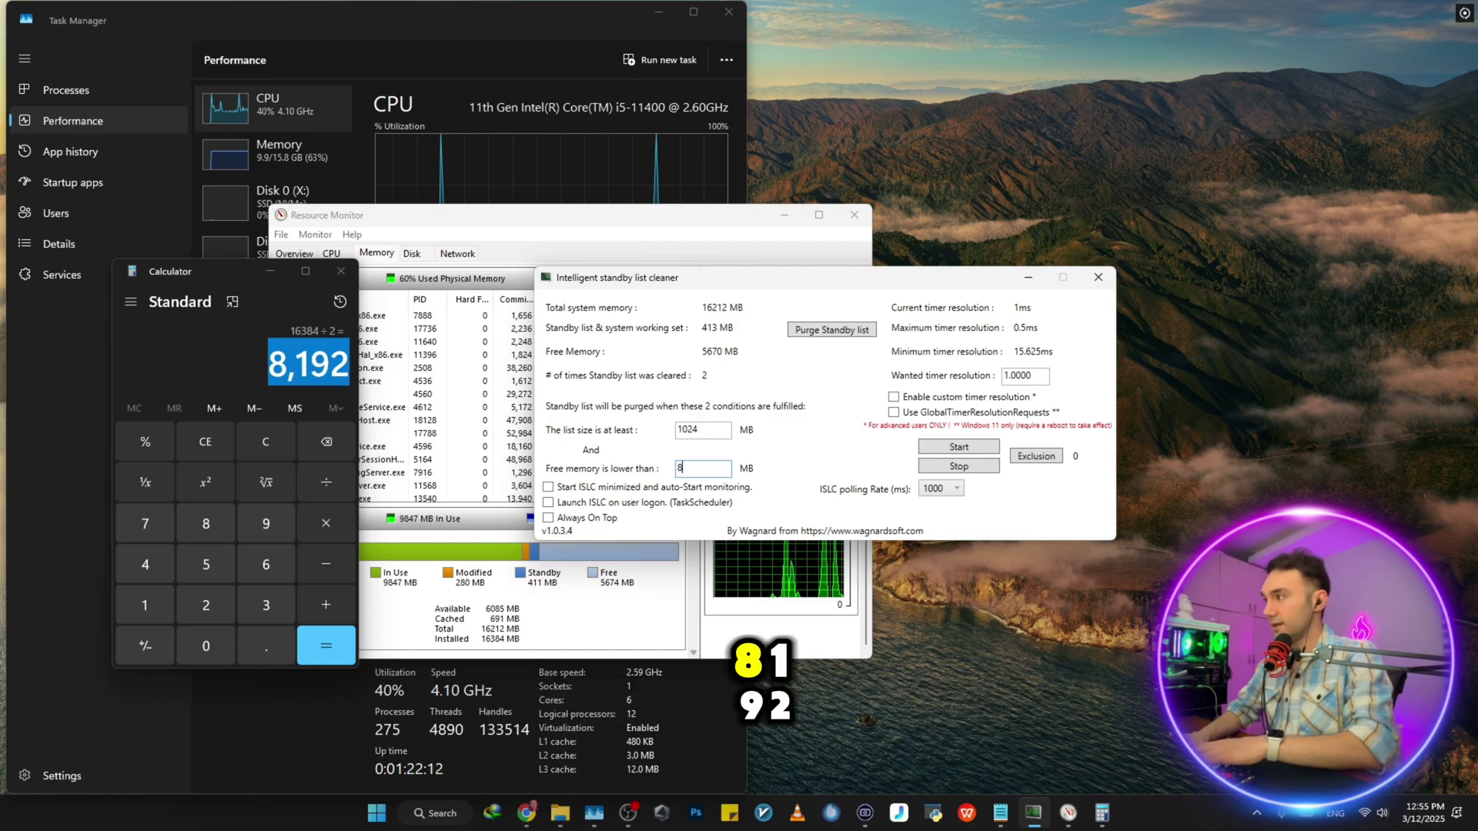
text(192)
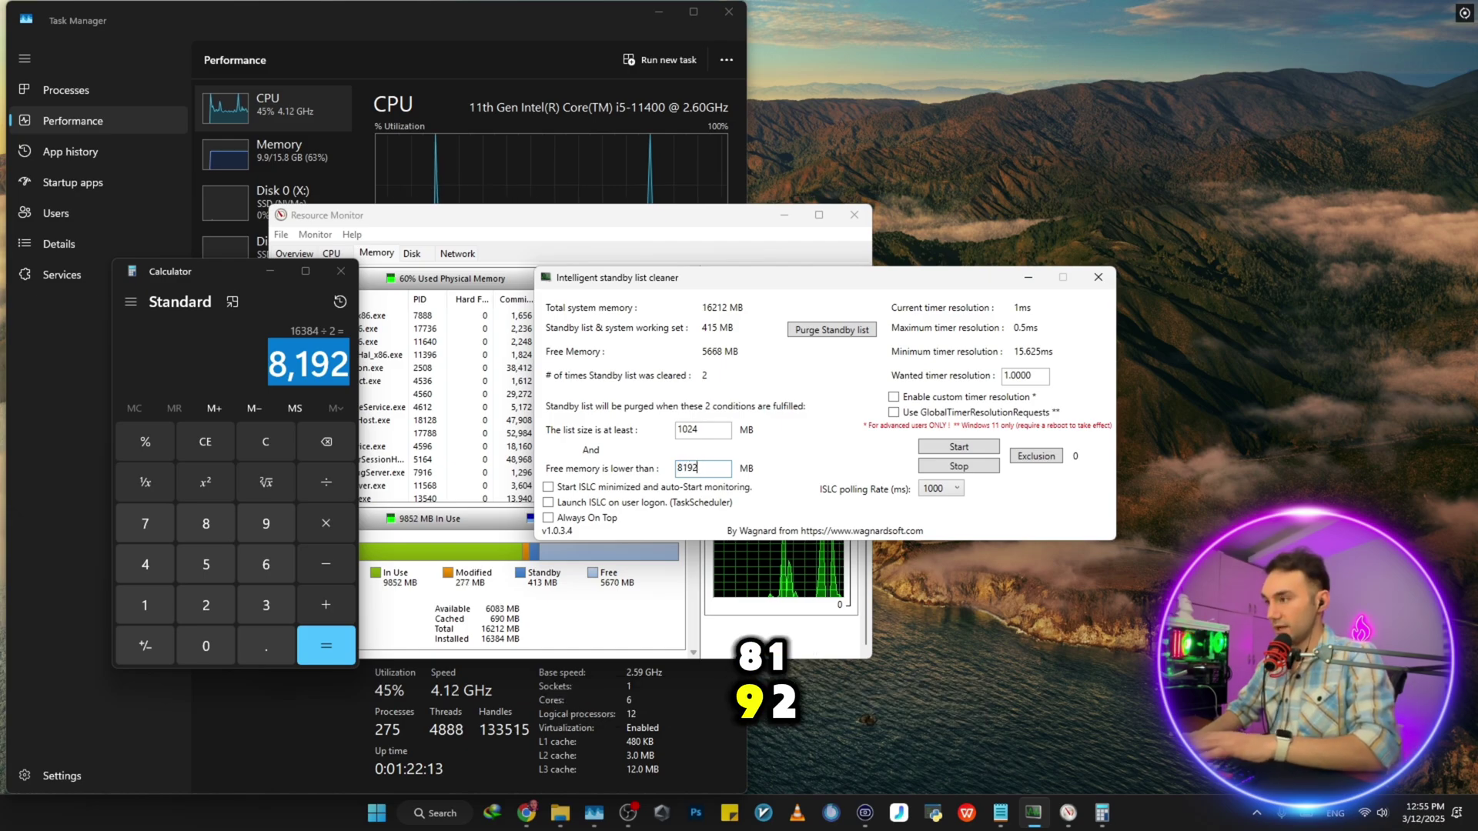
Make ISLC start minimized with automatic monitoring and launch on user logon
click(706, 471)
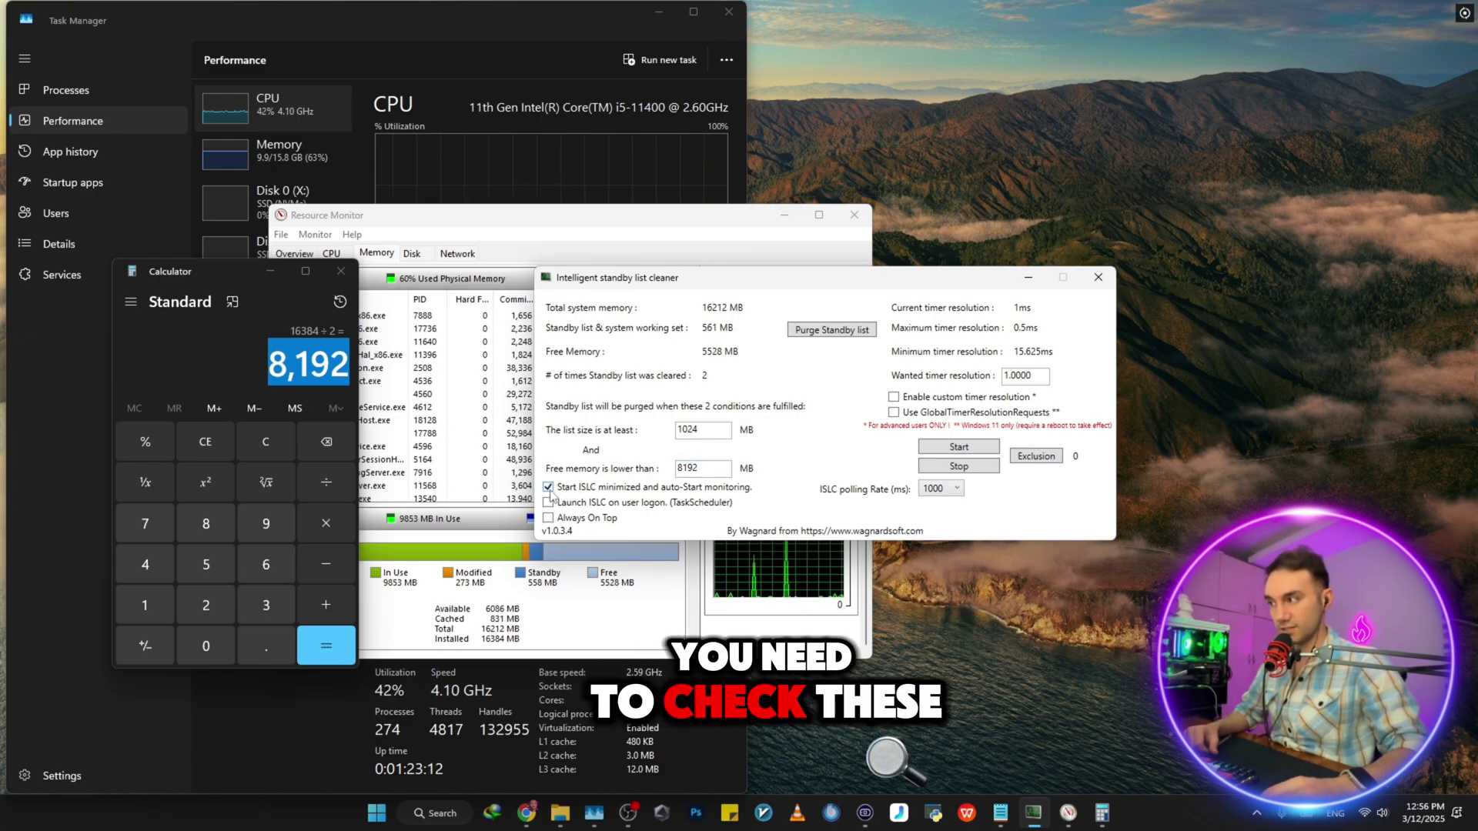
click(601, 500)
click(599, 490)
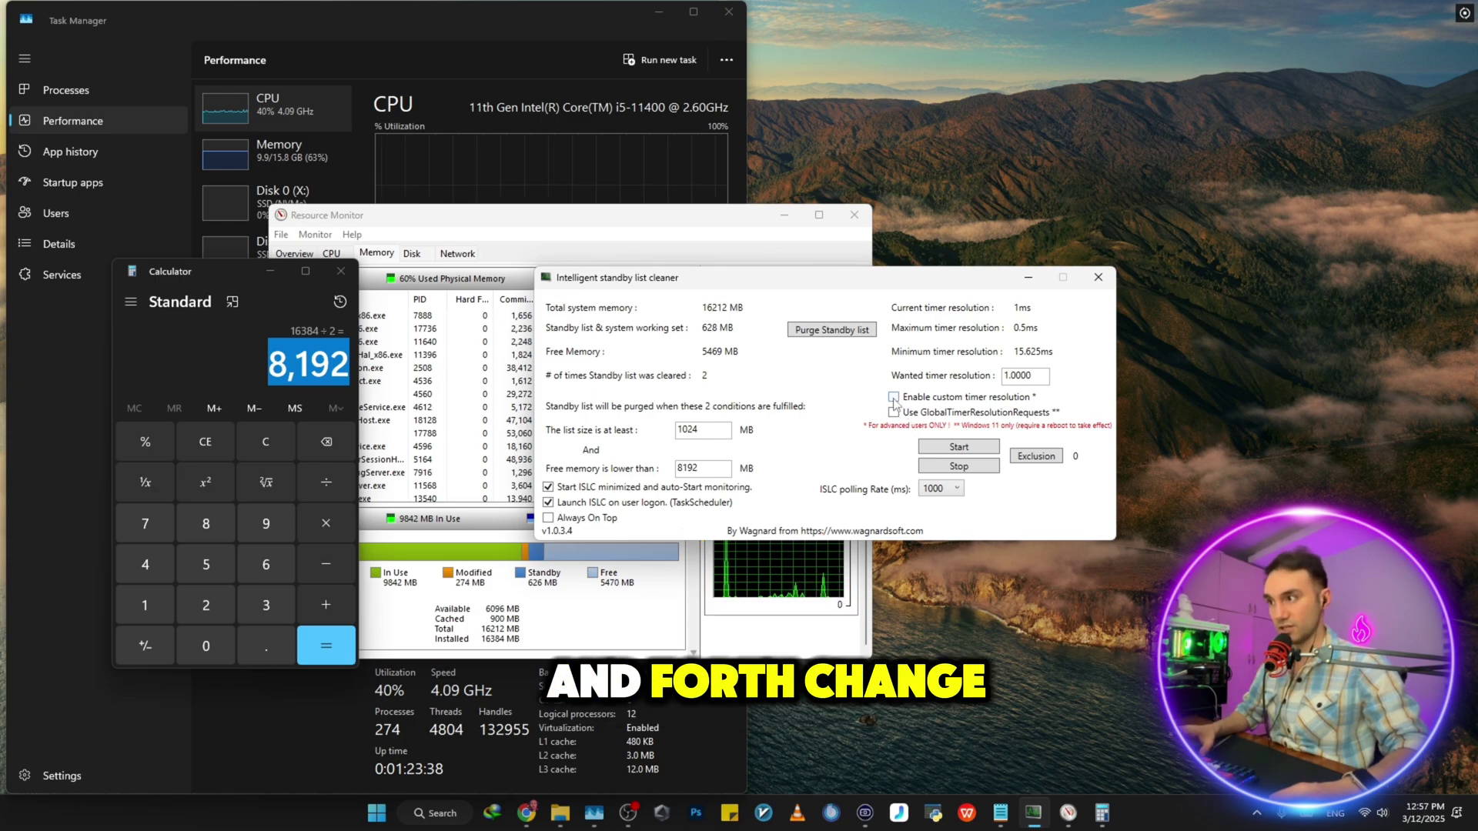
Enable the custom timer resolution and set the wanted timer resolution to 0.5000
click(983, 402)
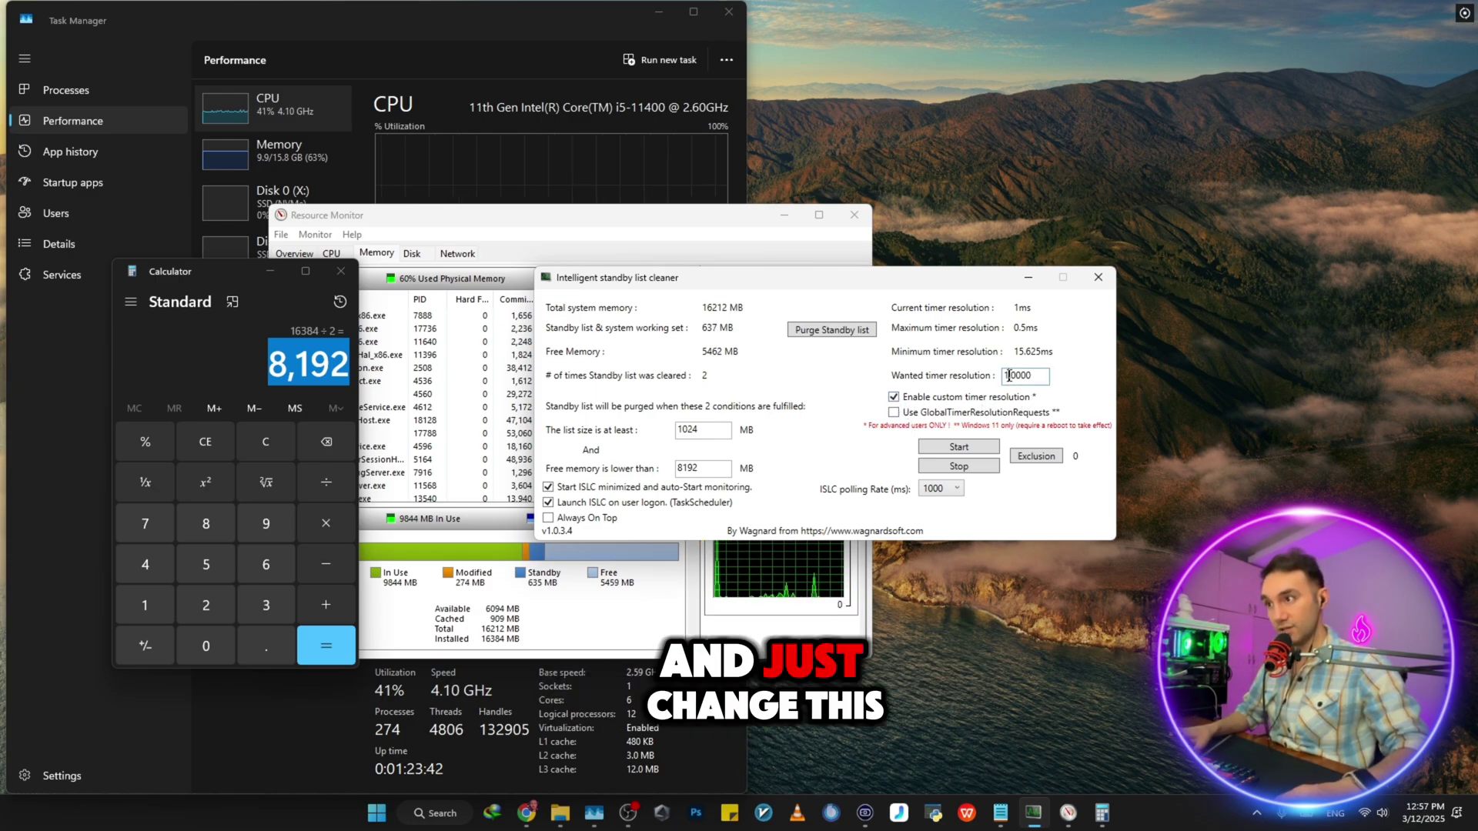
click(1009, 376)
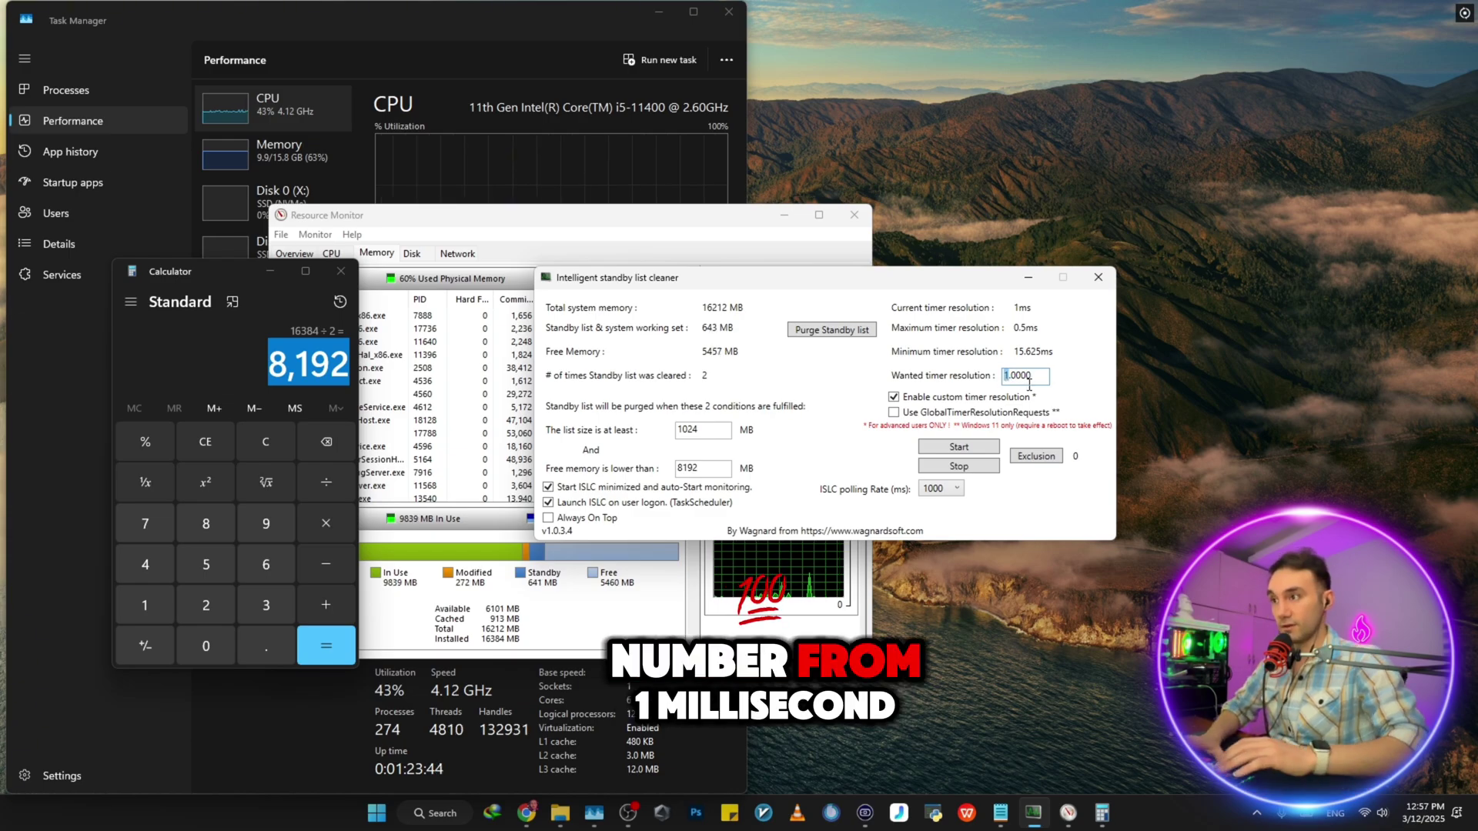
text(0)
key(shift+Right)
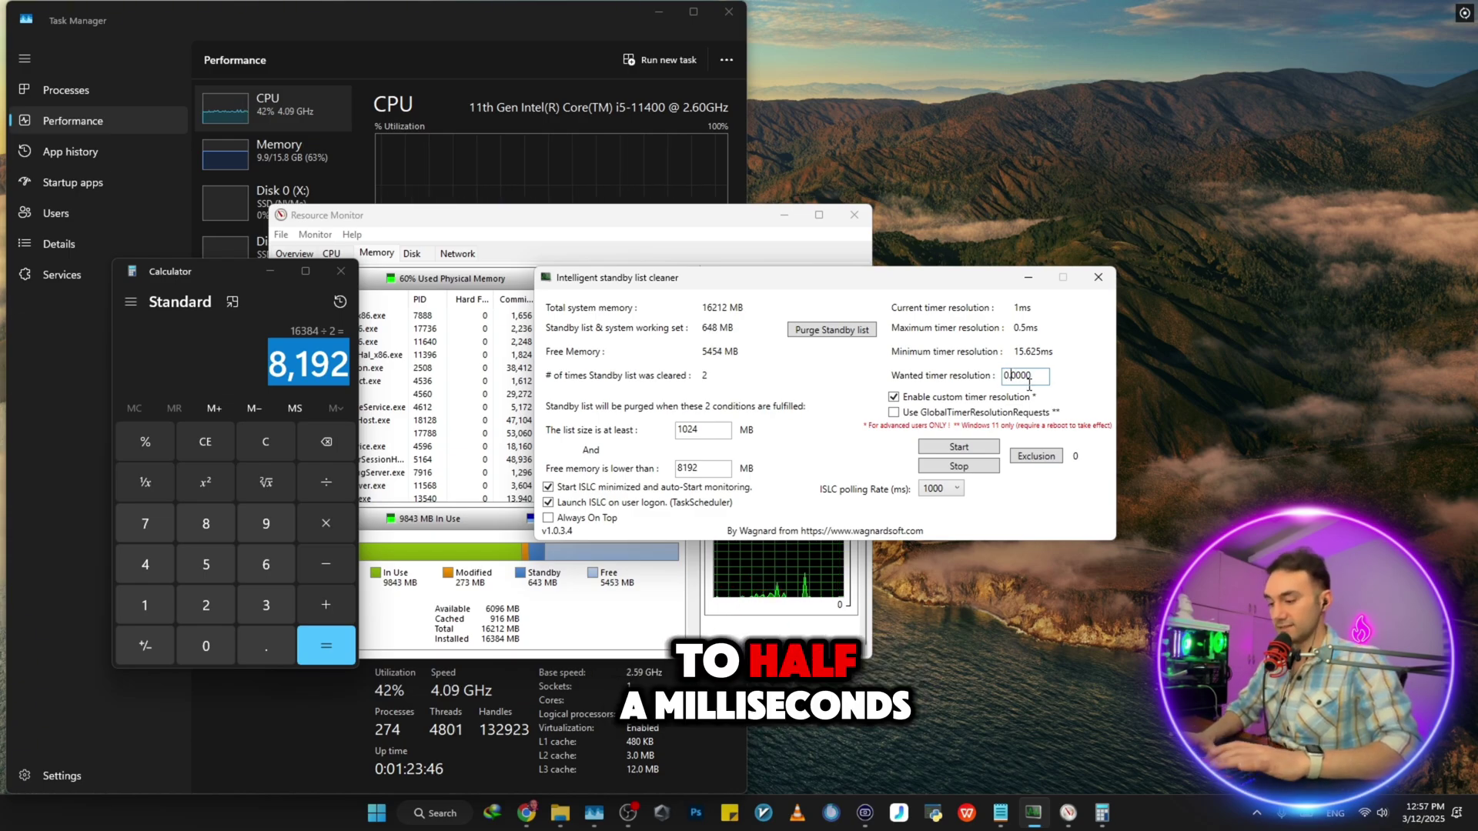
text(5)
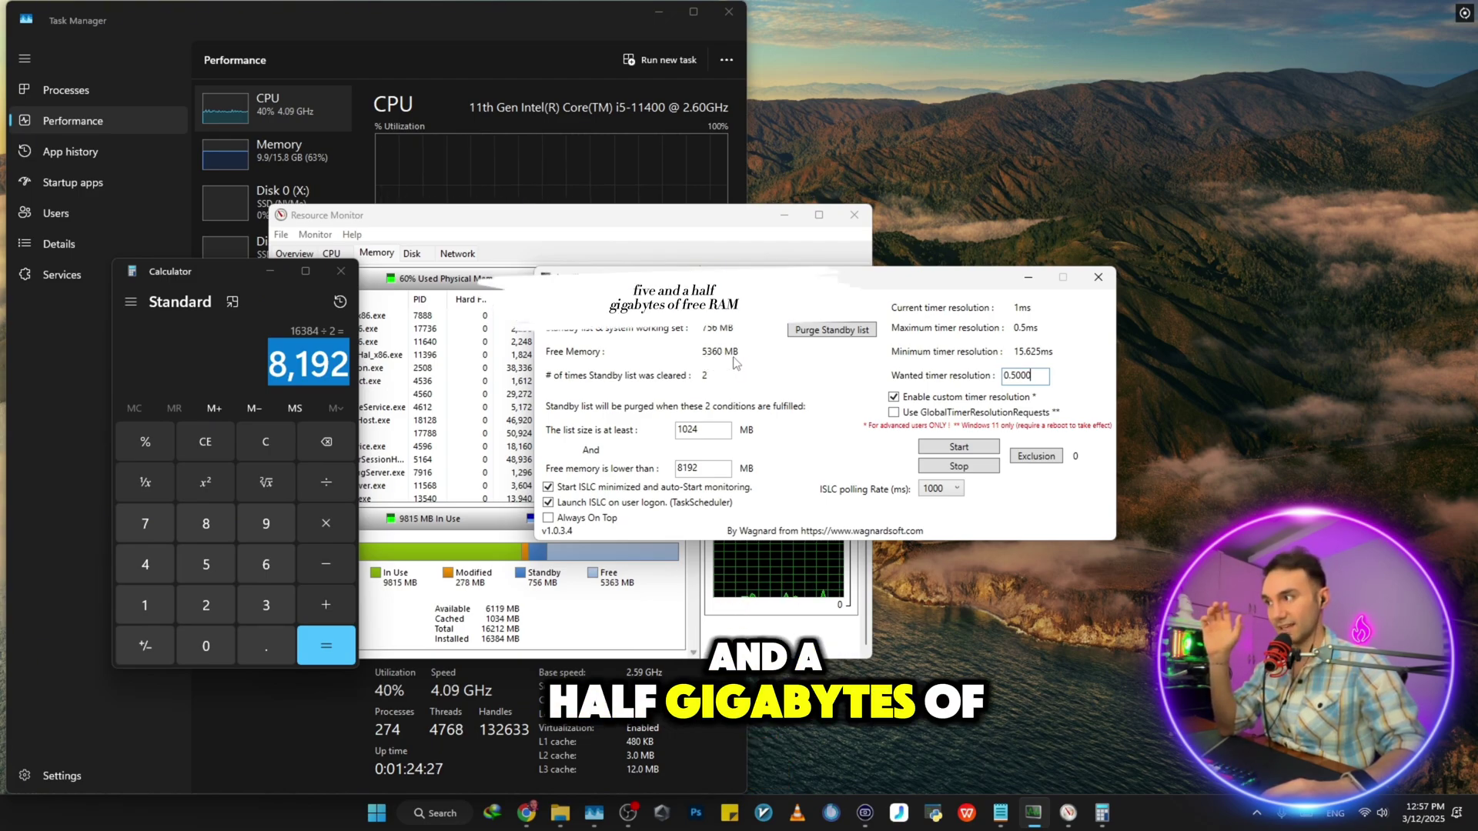
Purge the standby list and start ISLC's memory monitoring
click(834, 334)
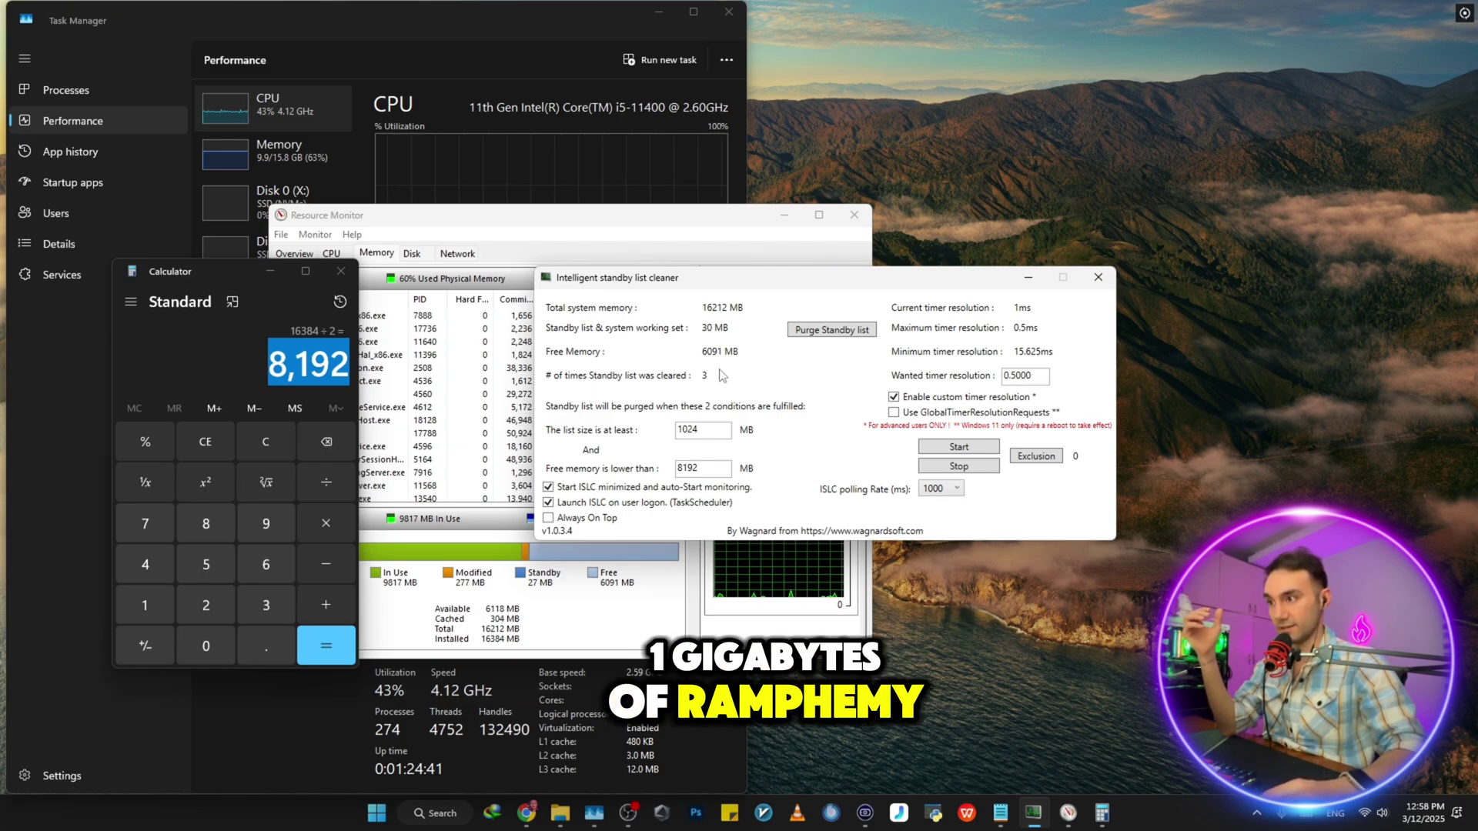
click(949, 452)
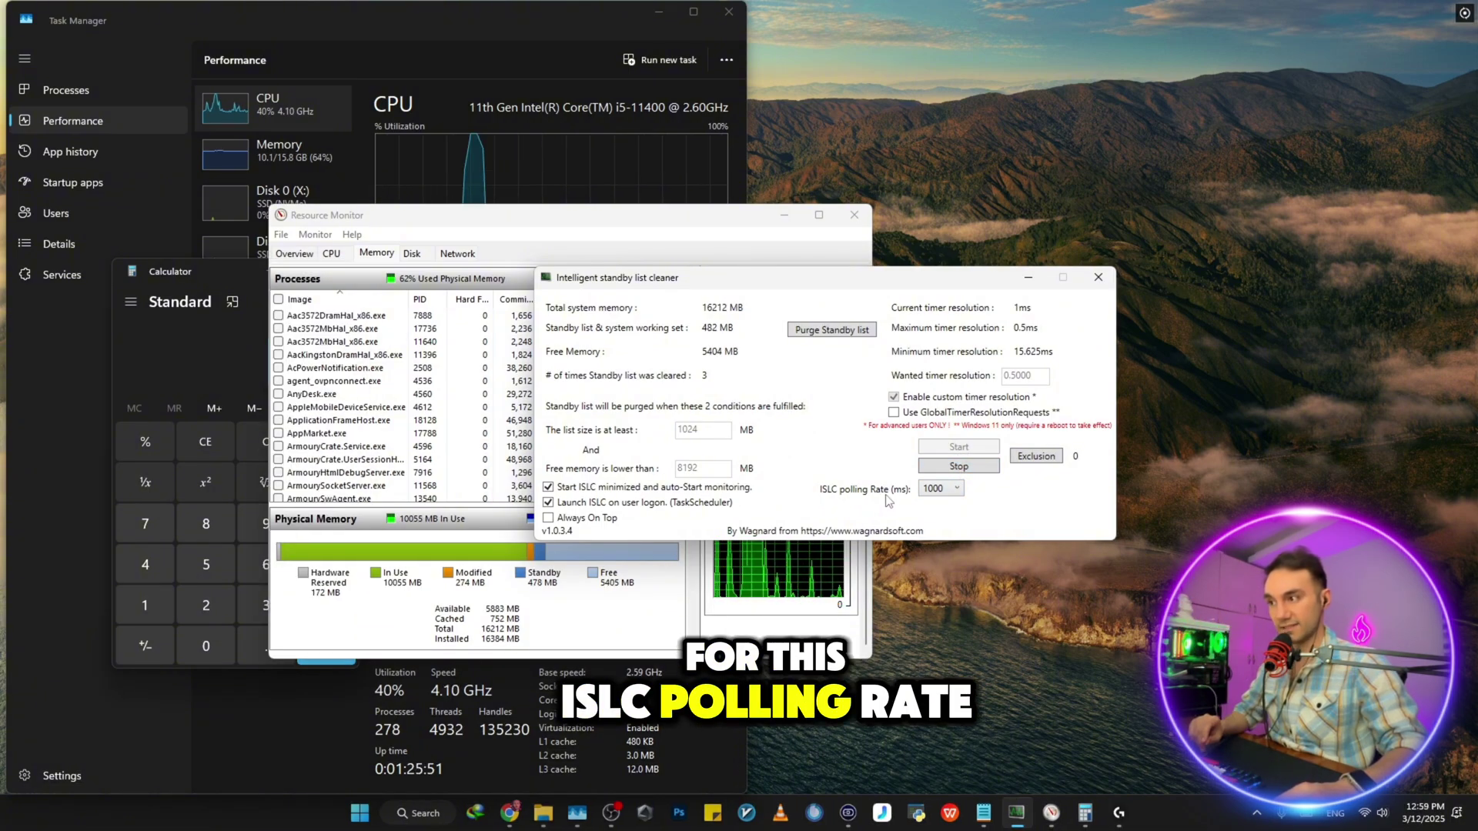
Look through the ISLC polling rate options and check the G305 mouse's report rate in its configuration software
click(946, 495)
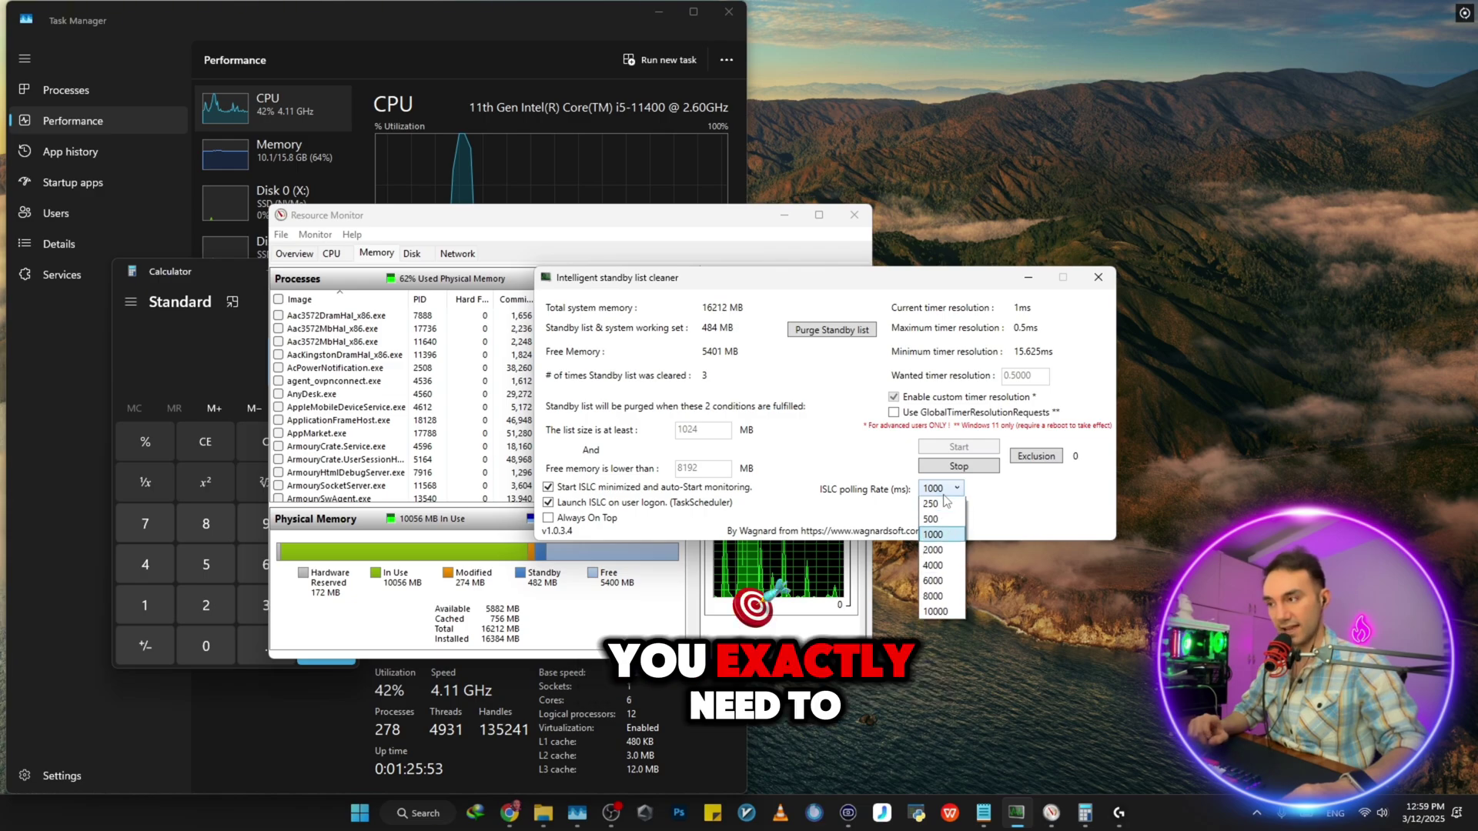
click(946, 502)
click(1119, 813)
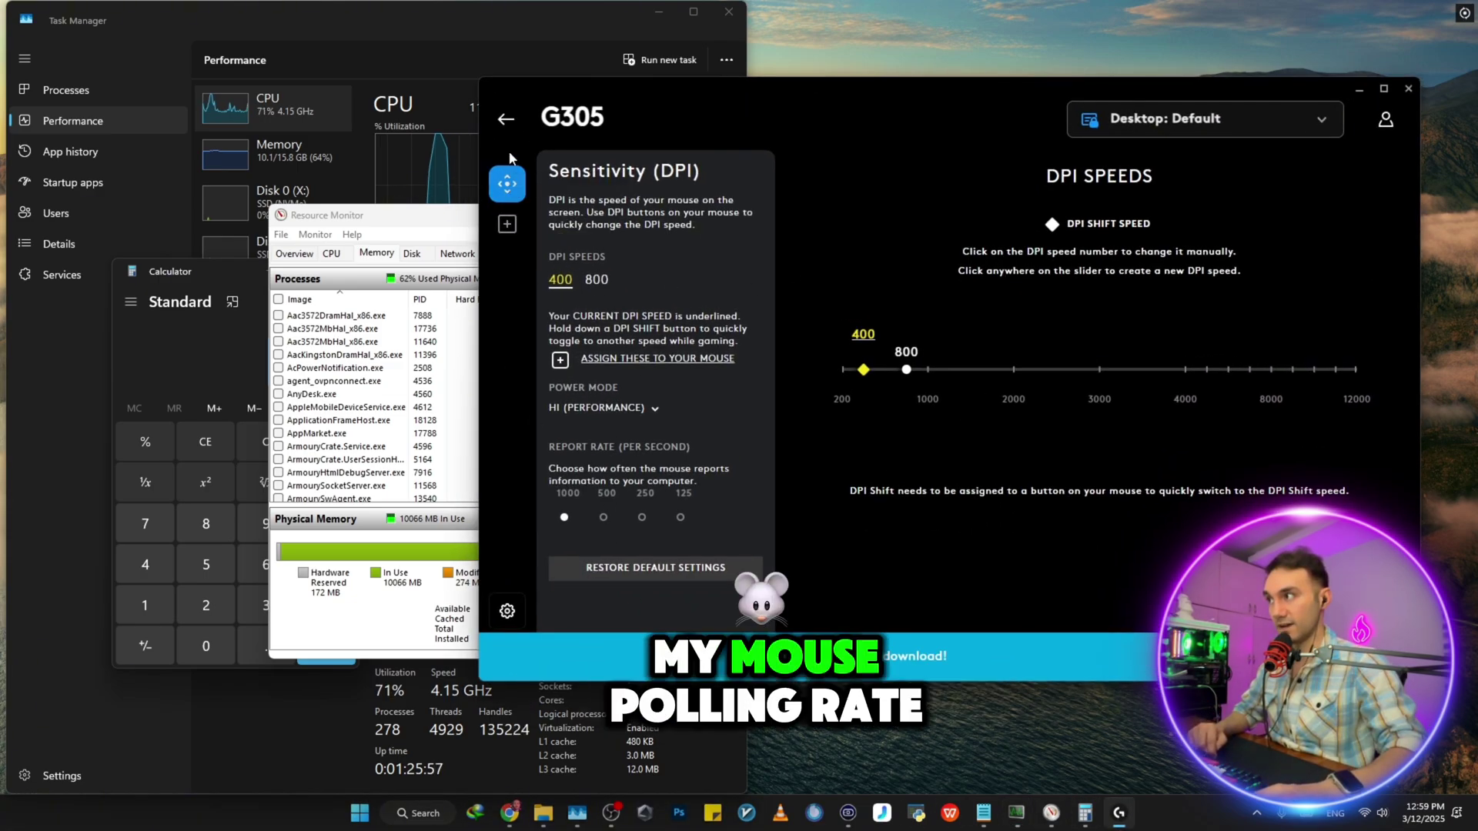
click(506, 118)
click(939, 345)
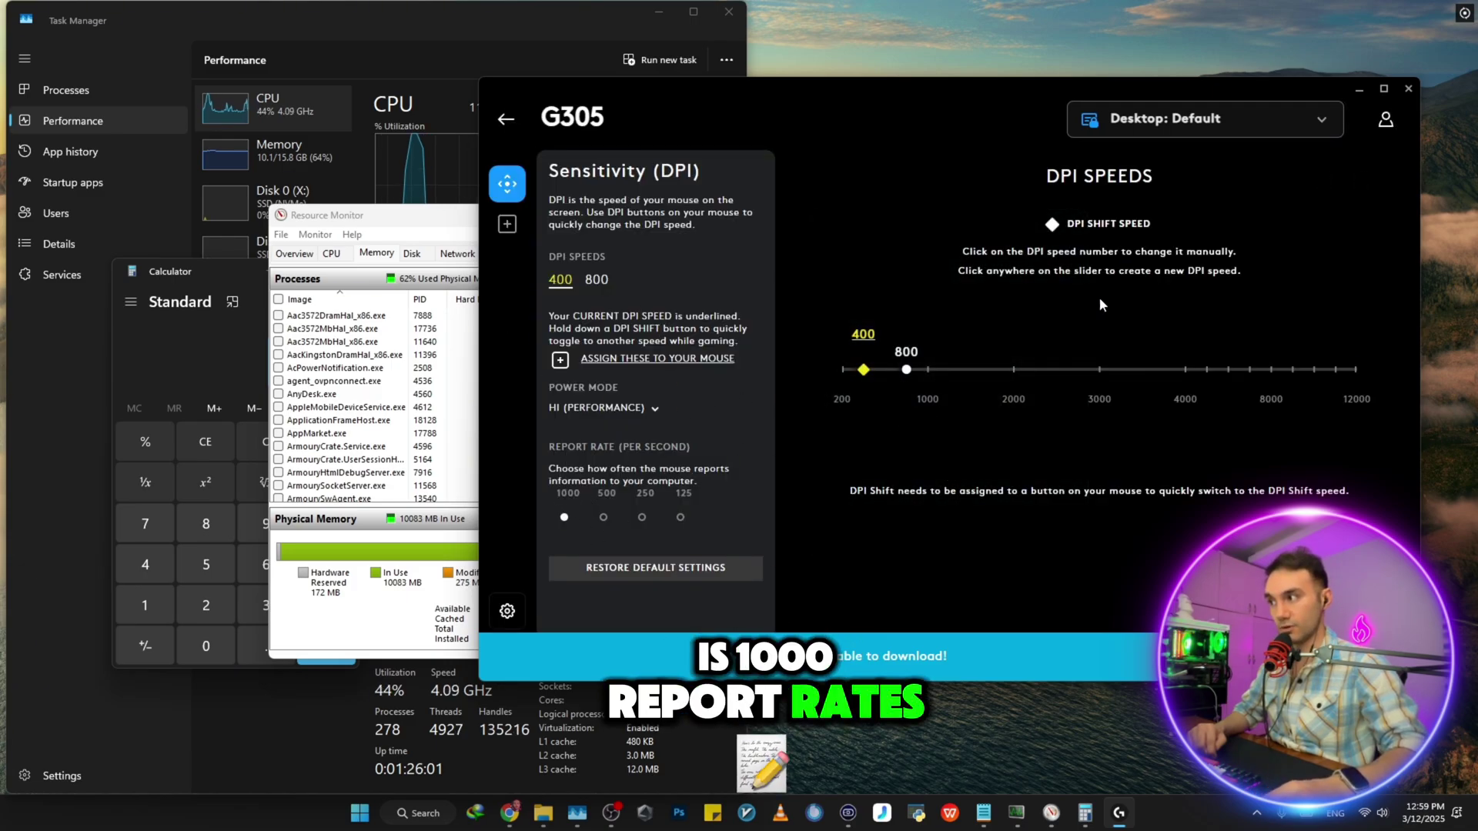
Minimize the G305 mouse software and look through the available ISLC polling rates without choosing another one
click(1360, 89)
click(941, 488)
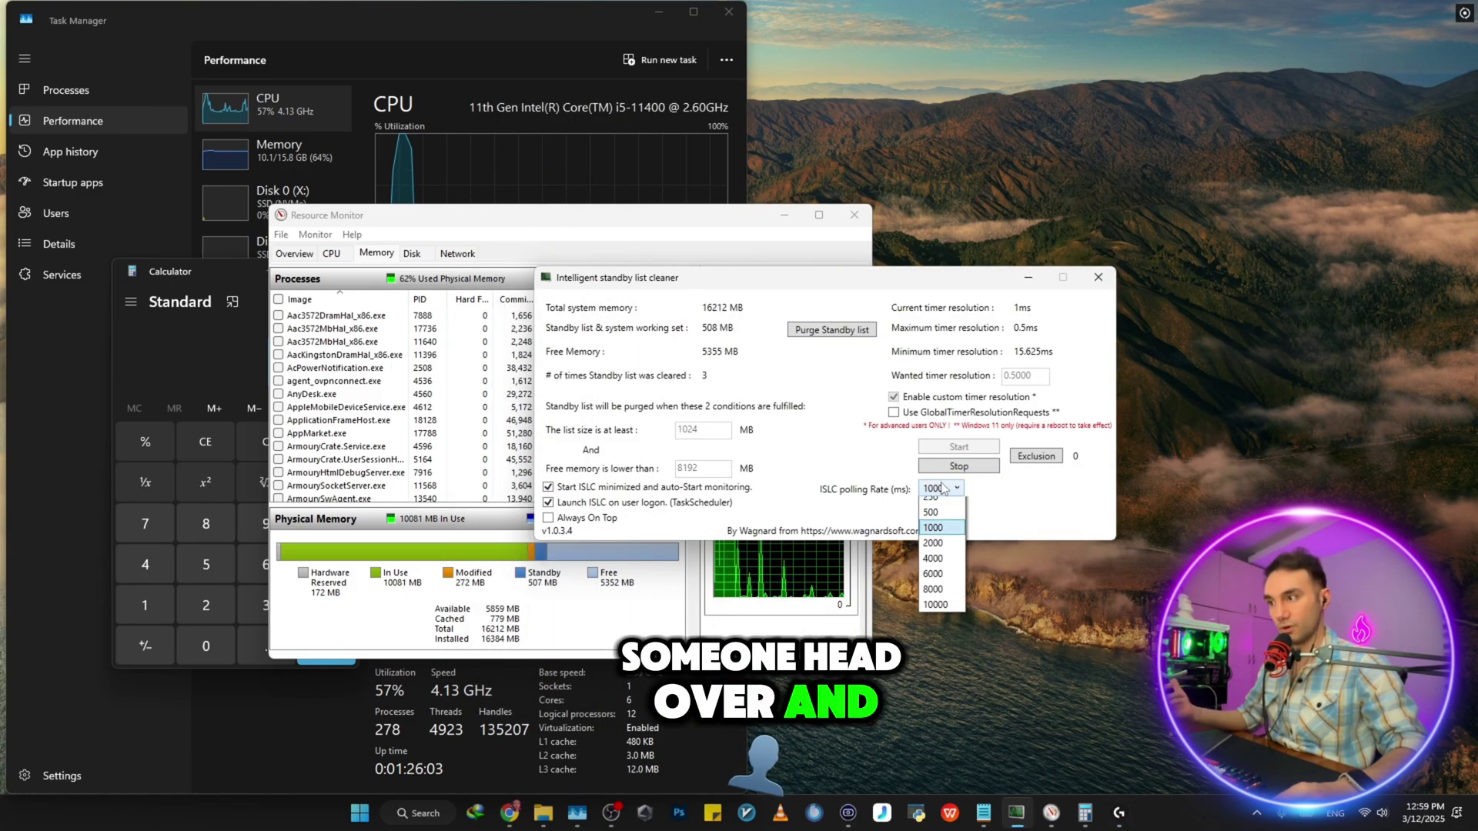
click(993, 525)
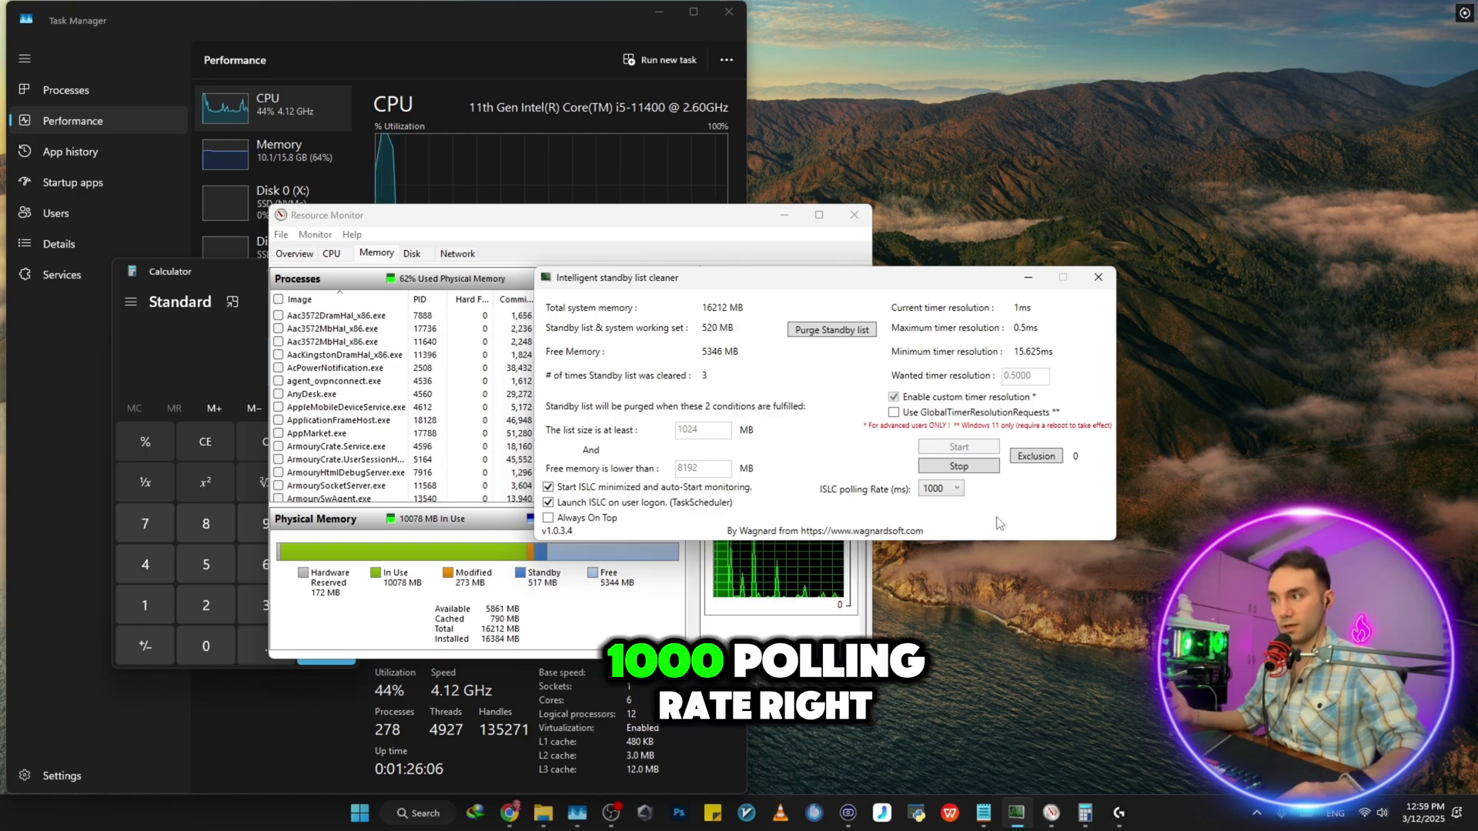
click(959, 489)
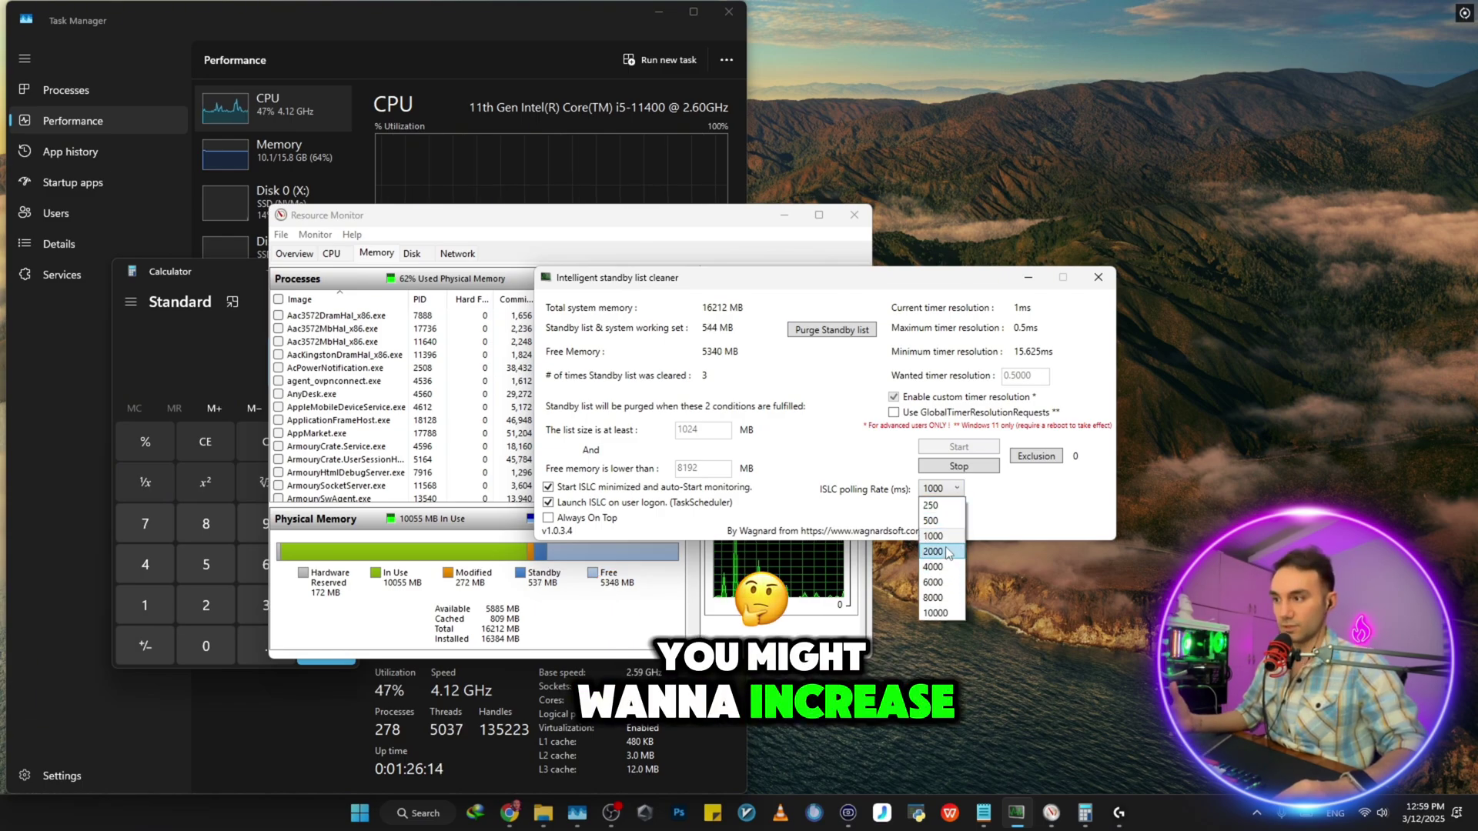
click(1005, 521)
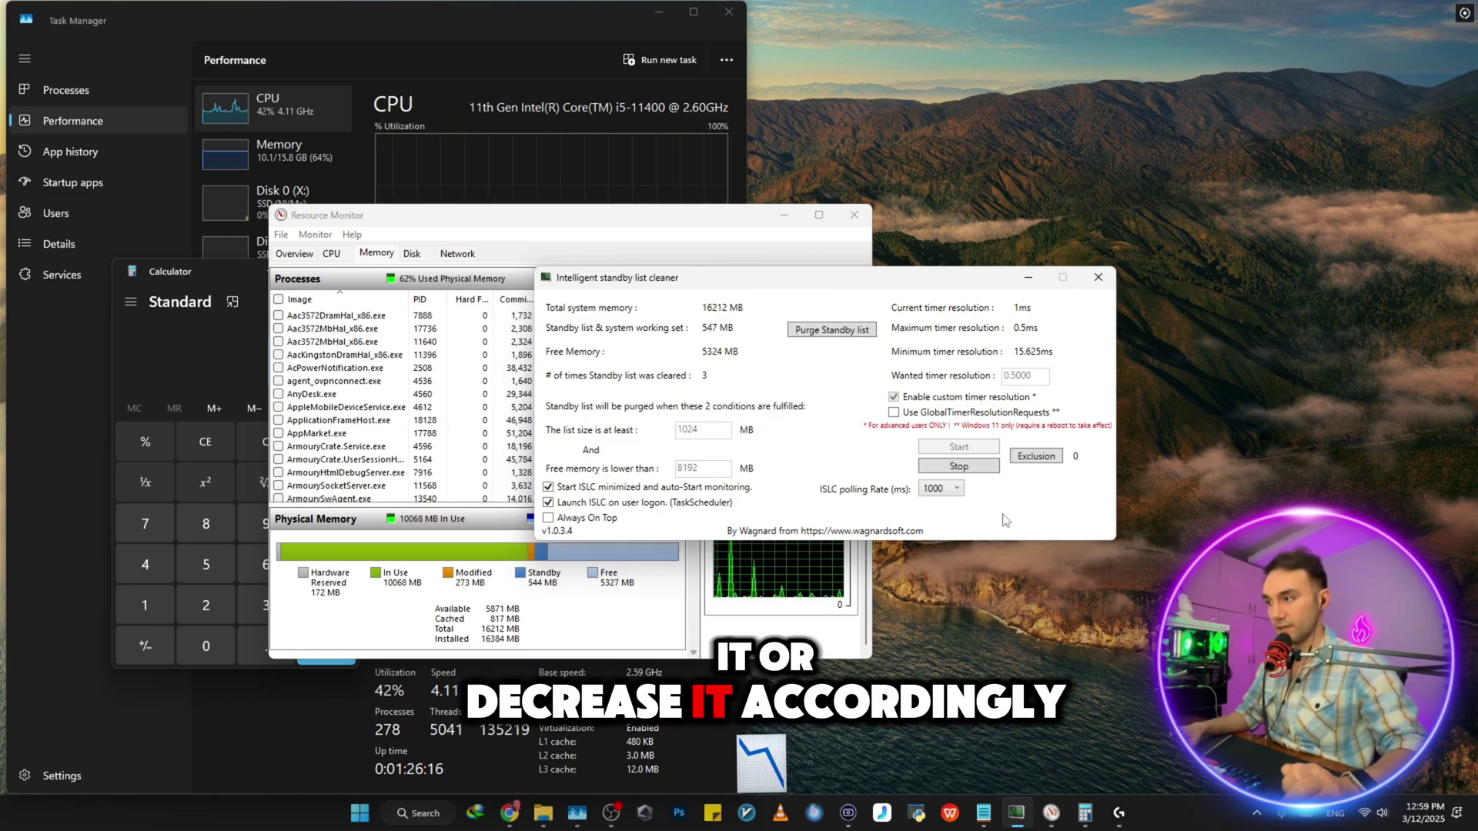
Minimize the ISLC, Resource Monitor, Task Manager and Calculator windows to clear the desktop
click(1029, 278)
click(785, 215)
click(675, 34)
click(659, 12)
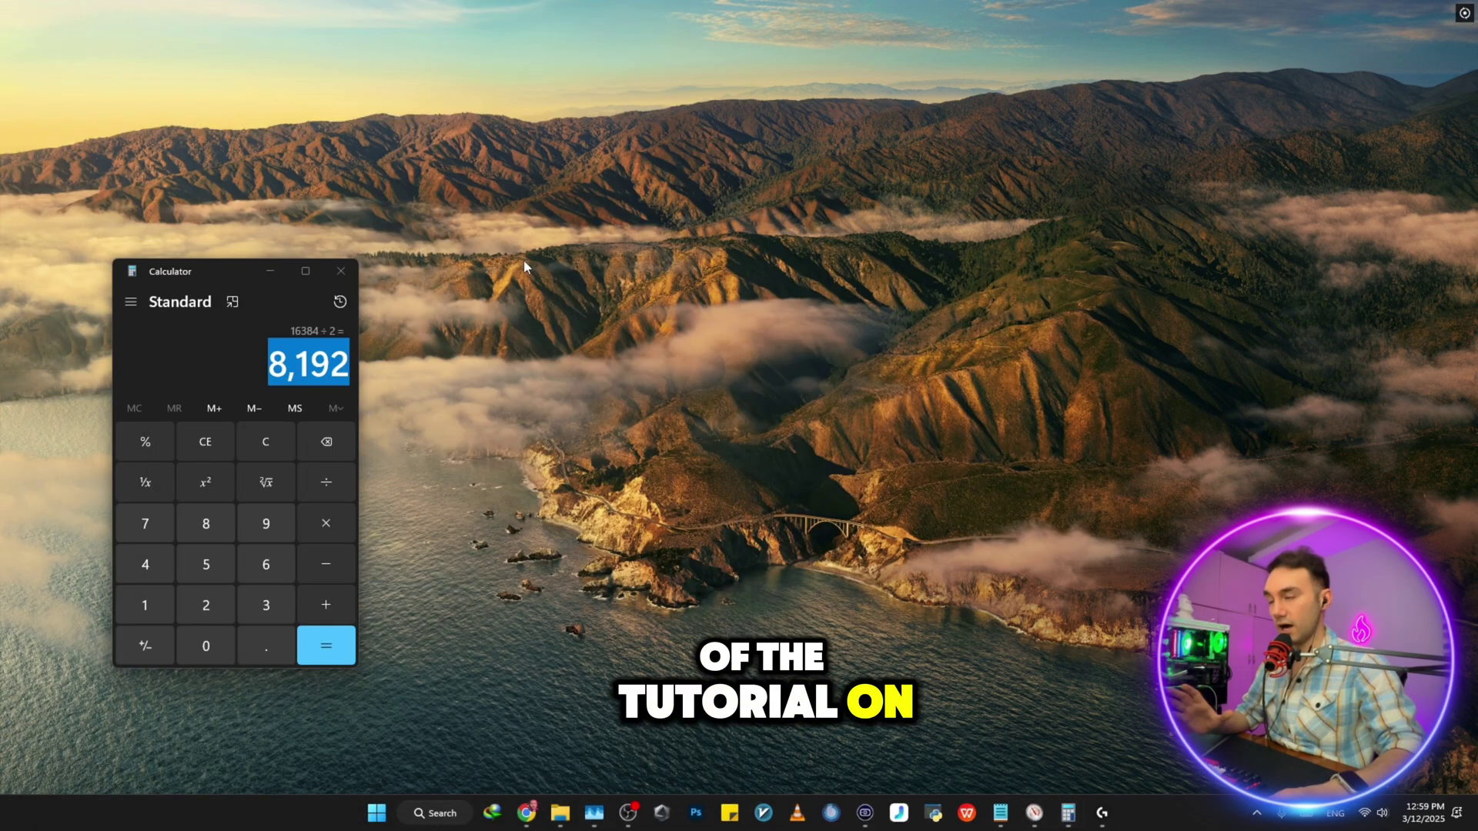
click(269, 270)
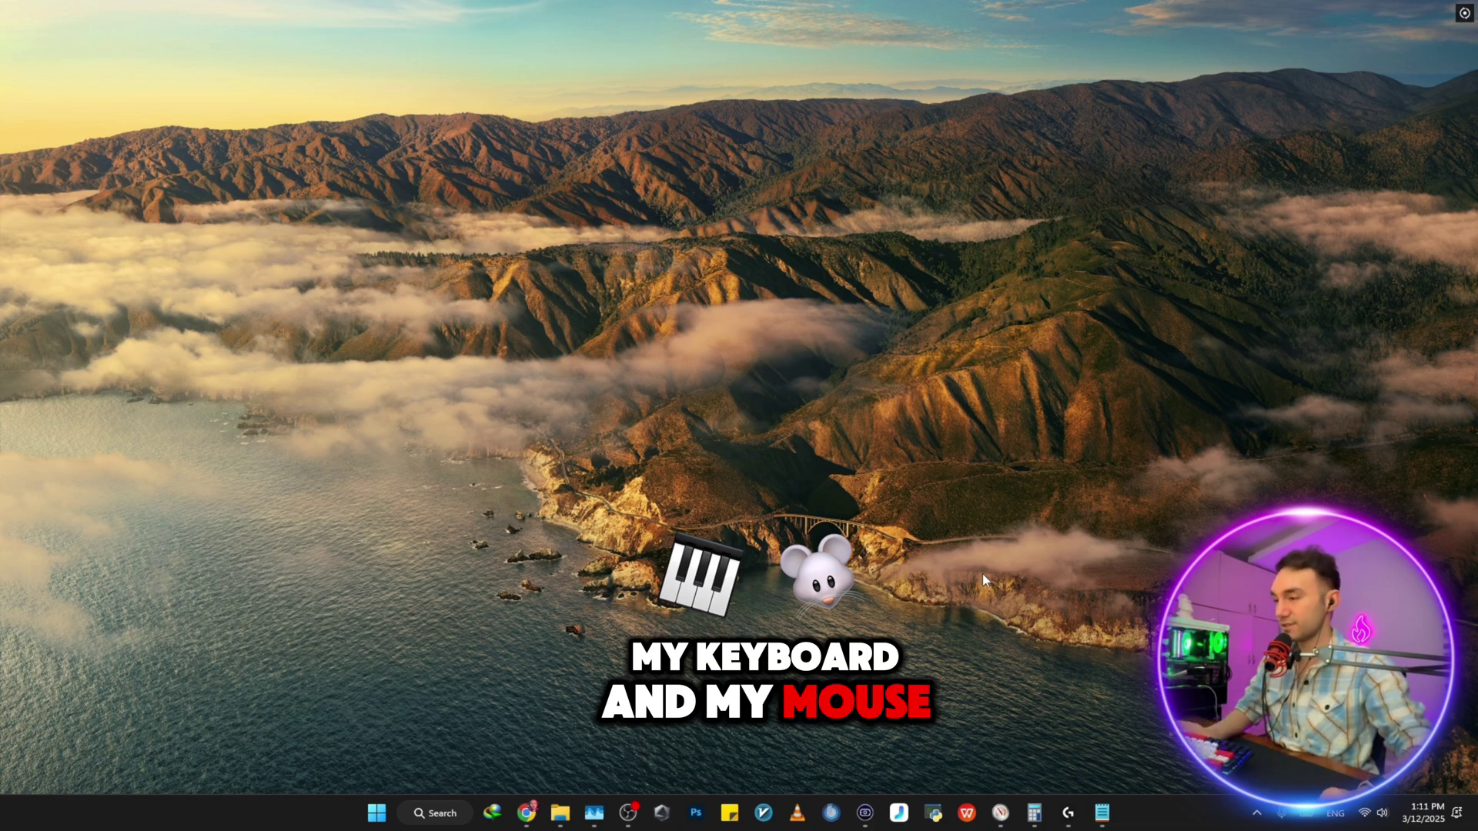
Switch to the ISLC folder, enter its Reduce Imput Lag subfolder and open 1.bat in Notepad
key(alt+Tab)
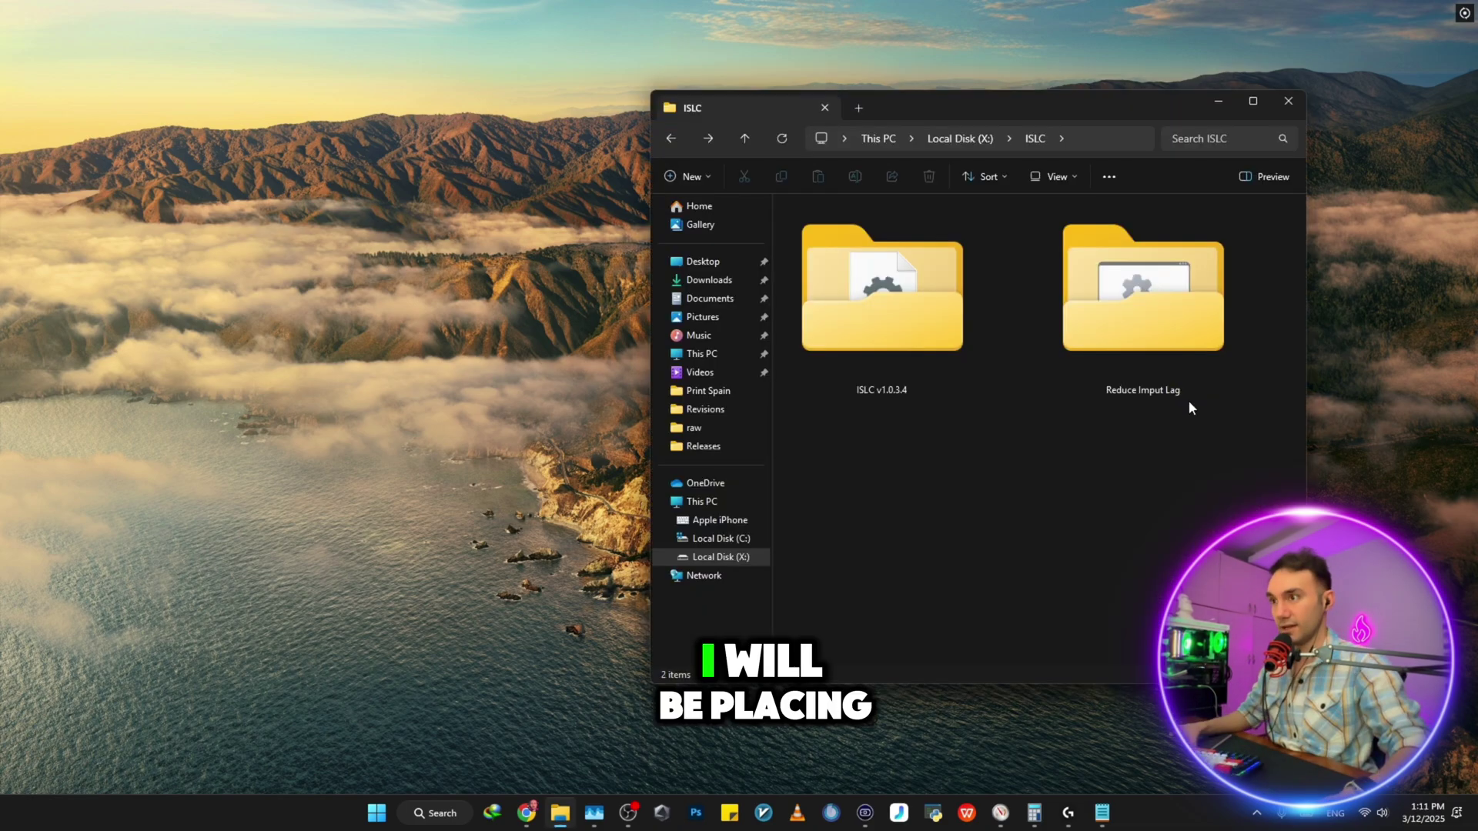
click(1171, 348)
double_click(1171, 348)
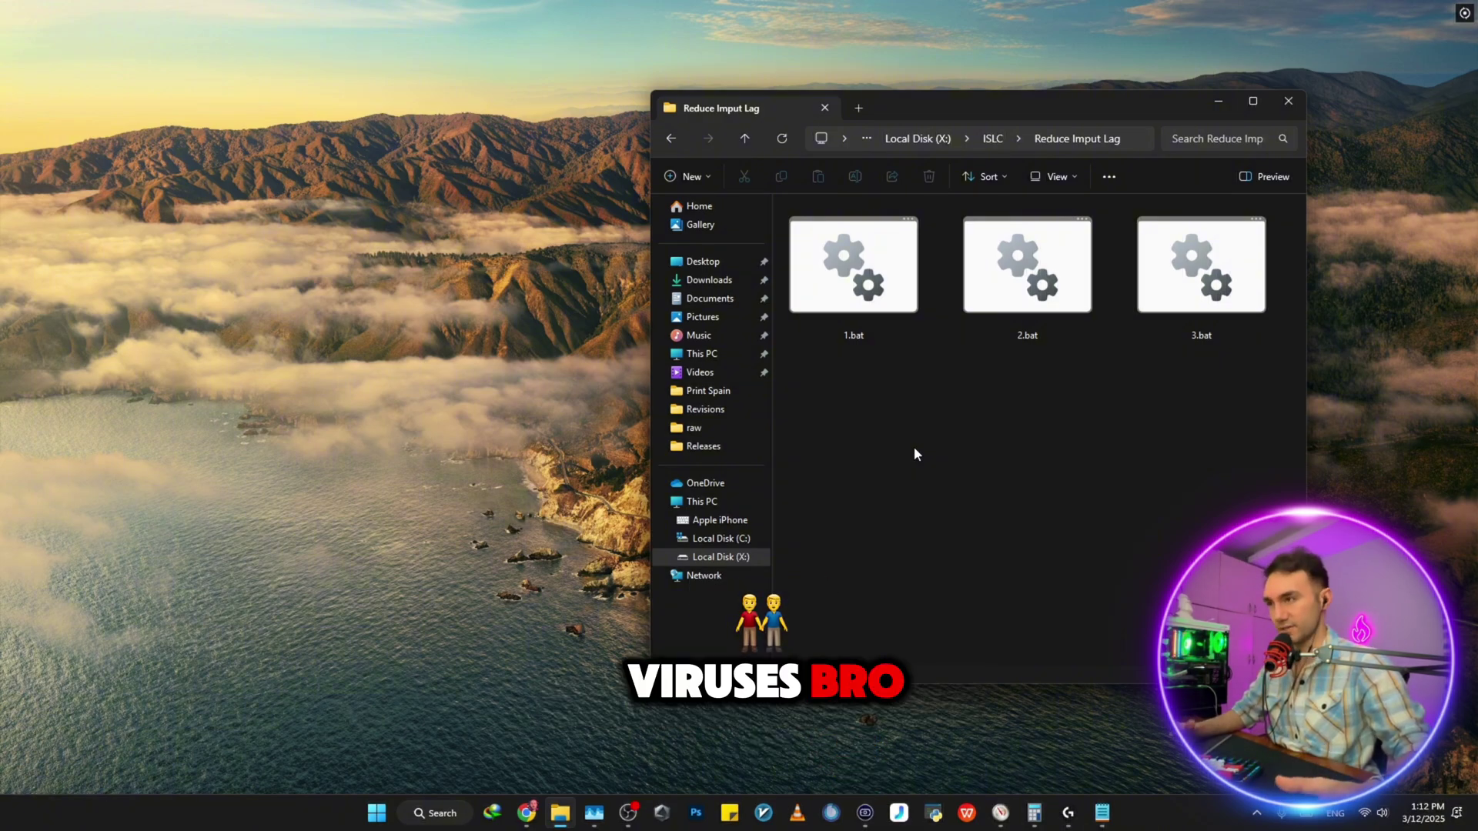
right_click(860, 300)
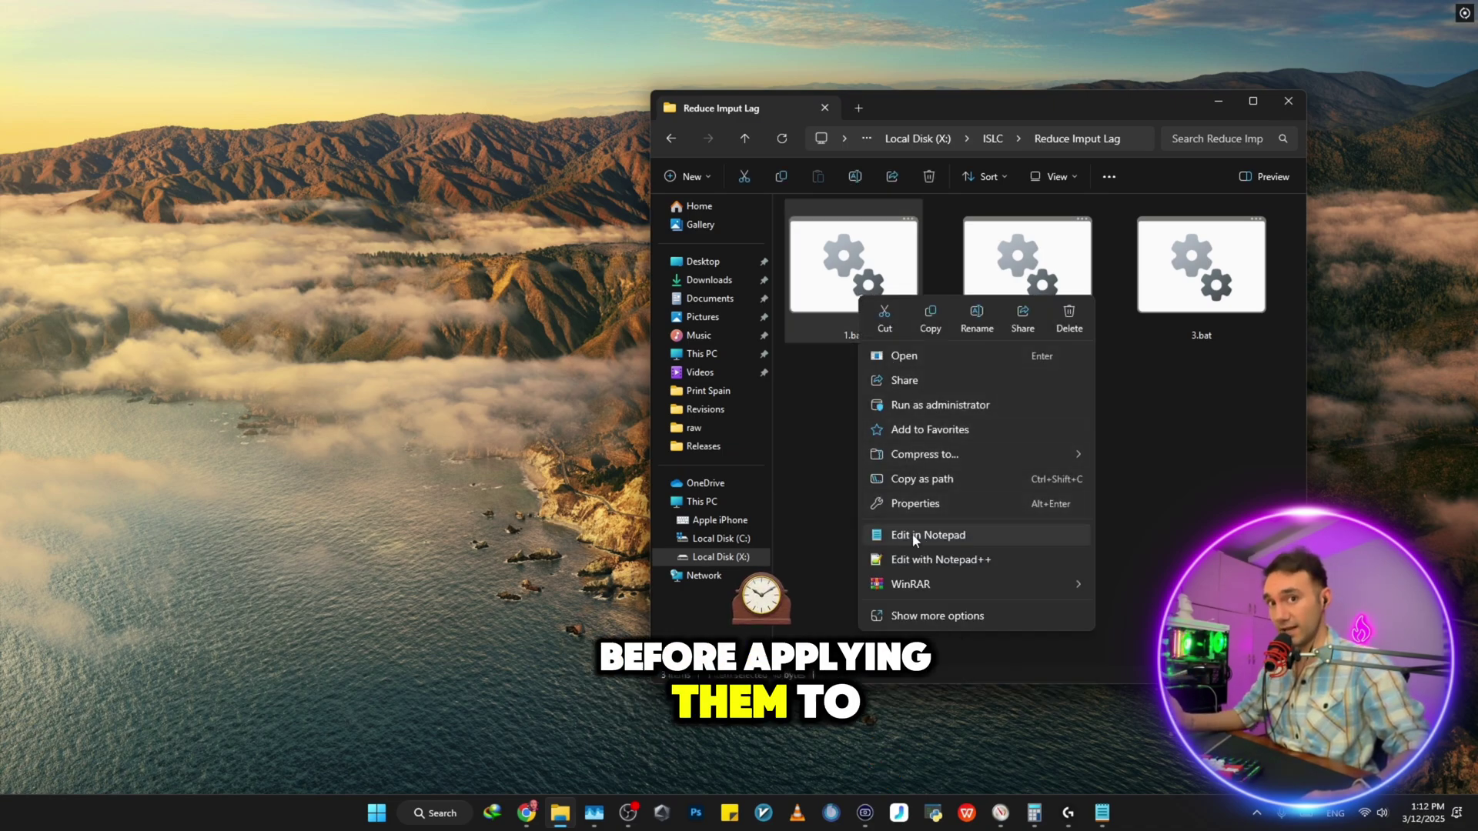
click(975, 535)
Examine the full command text of 1.bat and open 2.bat in Notepad for review
key(ctrl+a)
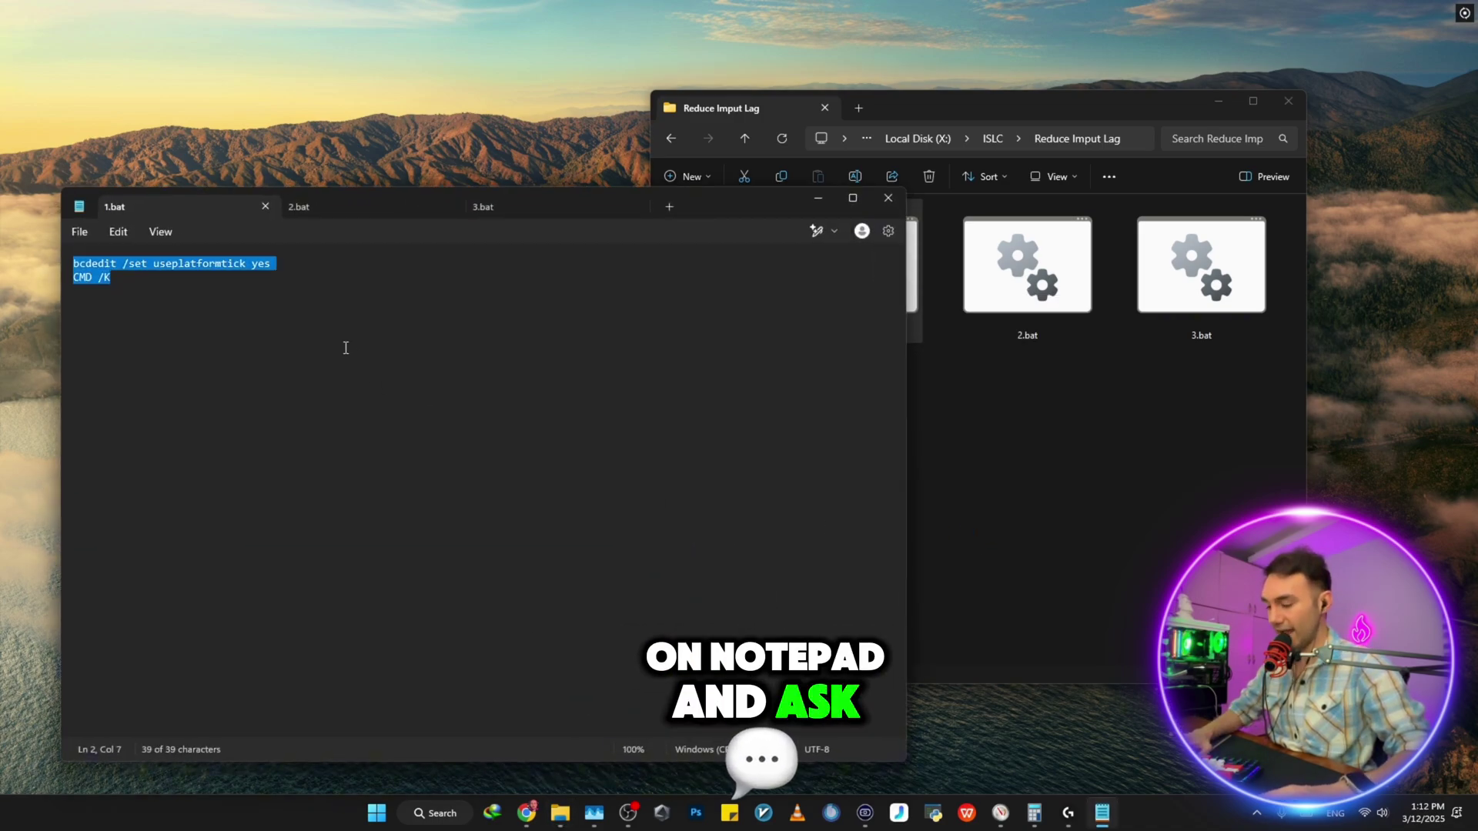
click(190, 314)
key(ctrl+a)
click(164, 282)
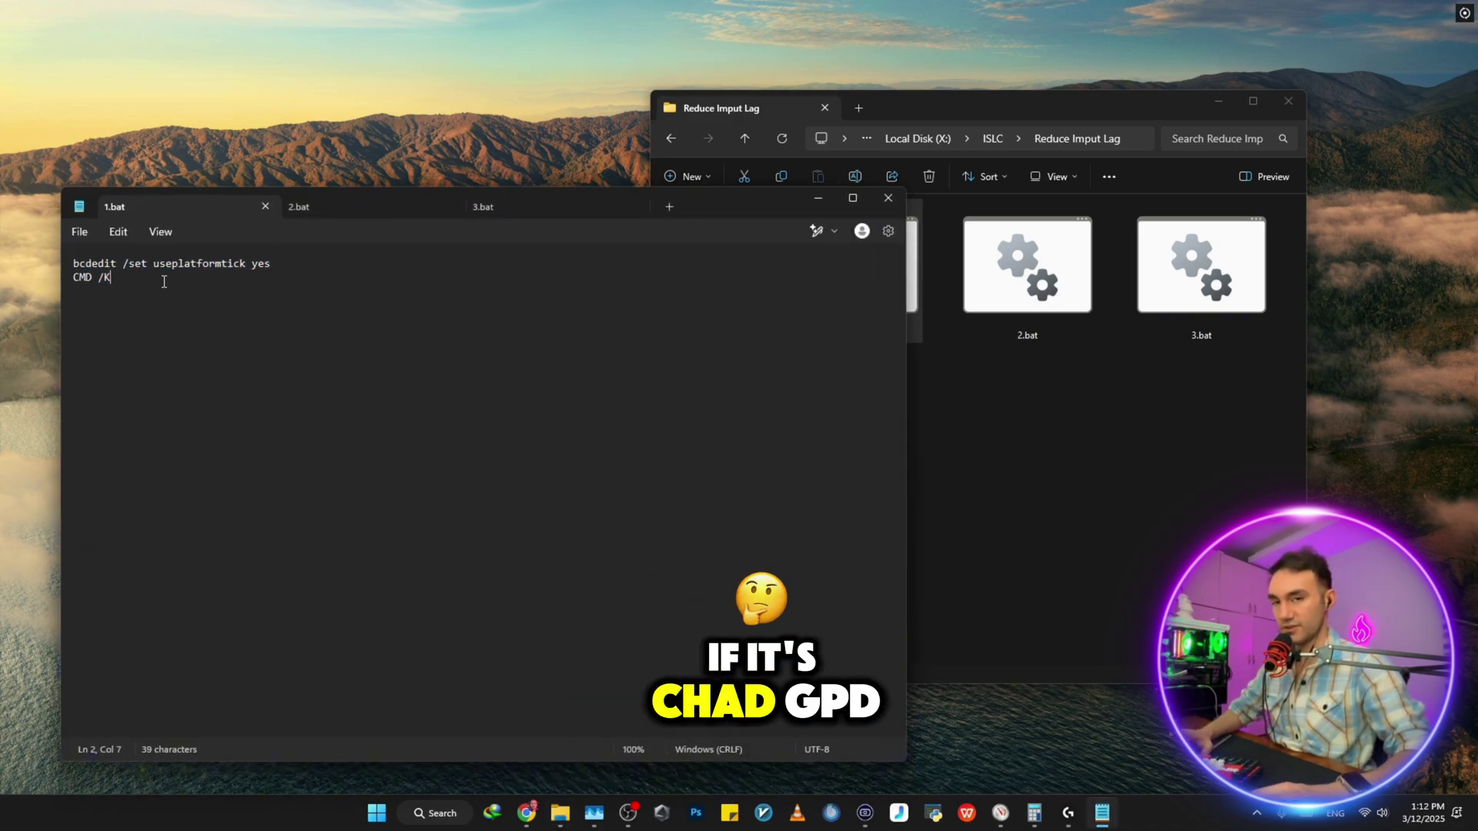
key(ctrl+a)
click(138, 284)
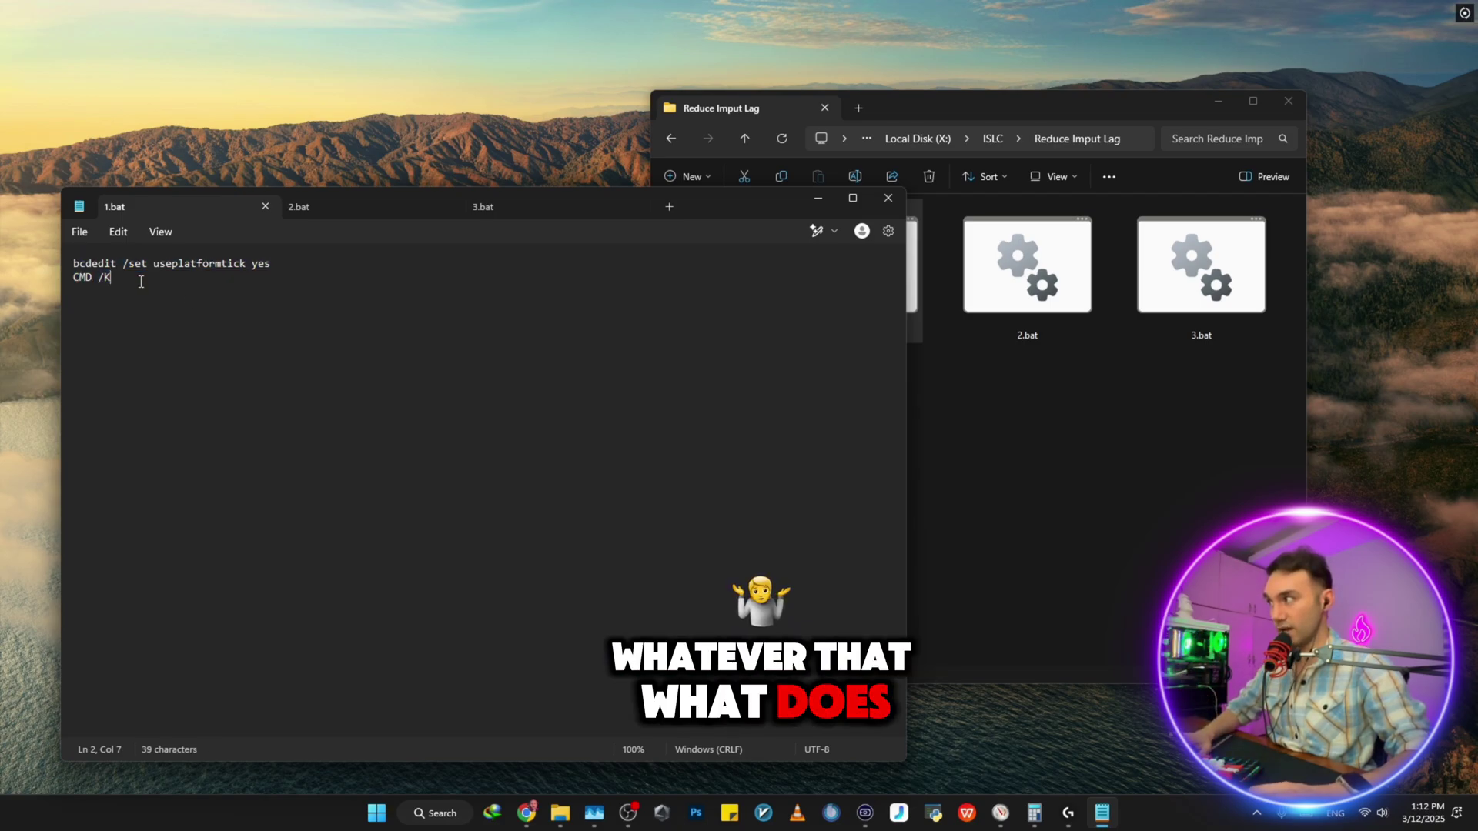
key(ctrl+a)
click(484, 416)
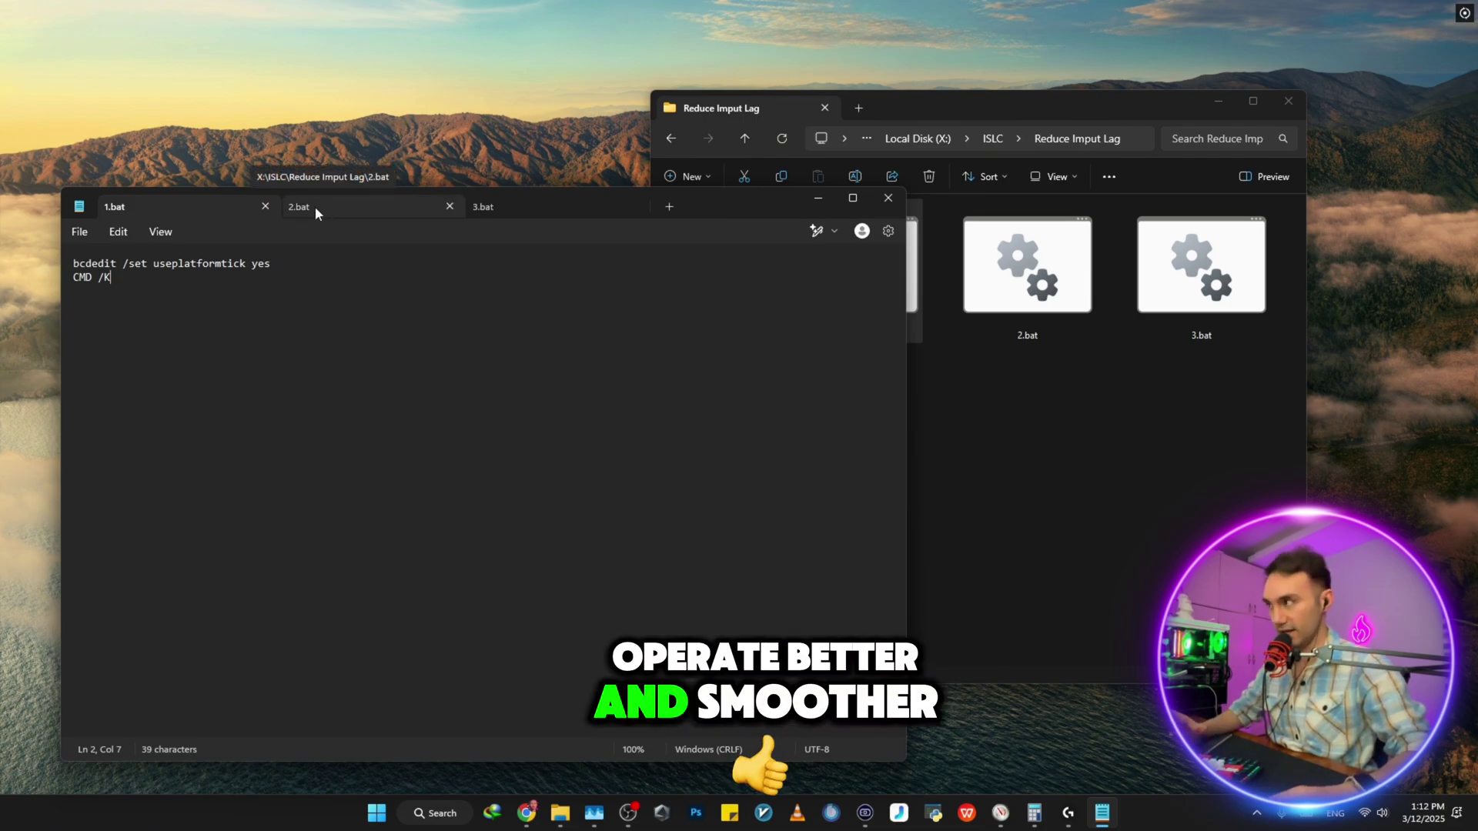
right_click(1041, 270)
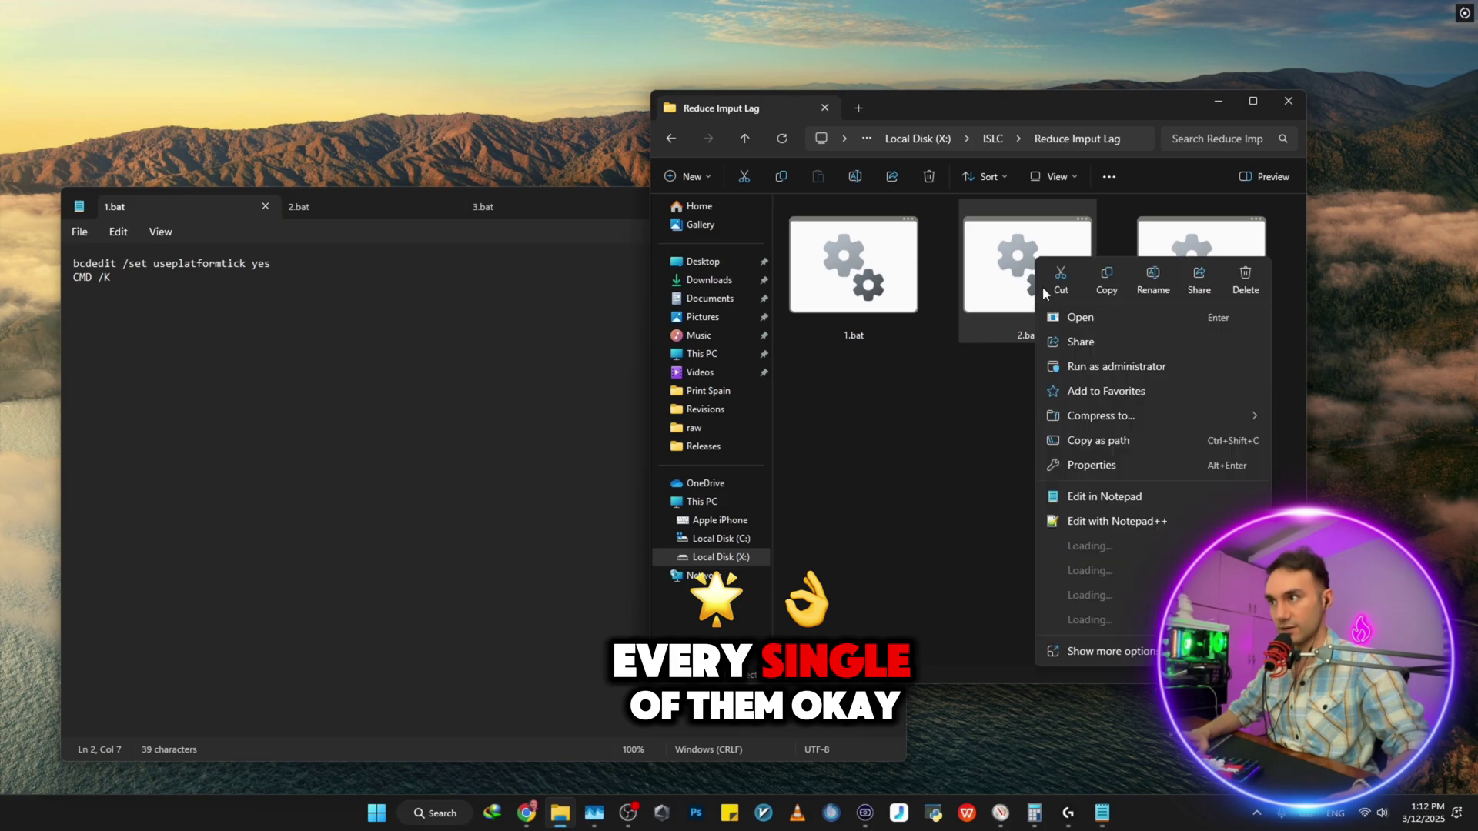
click(1105, 497)
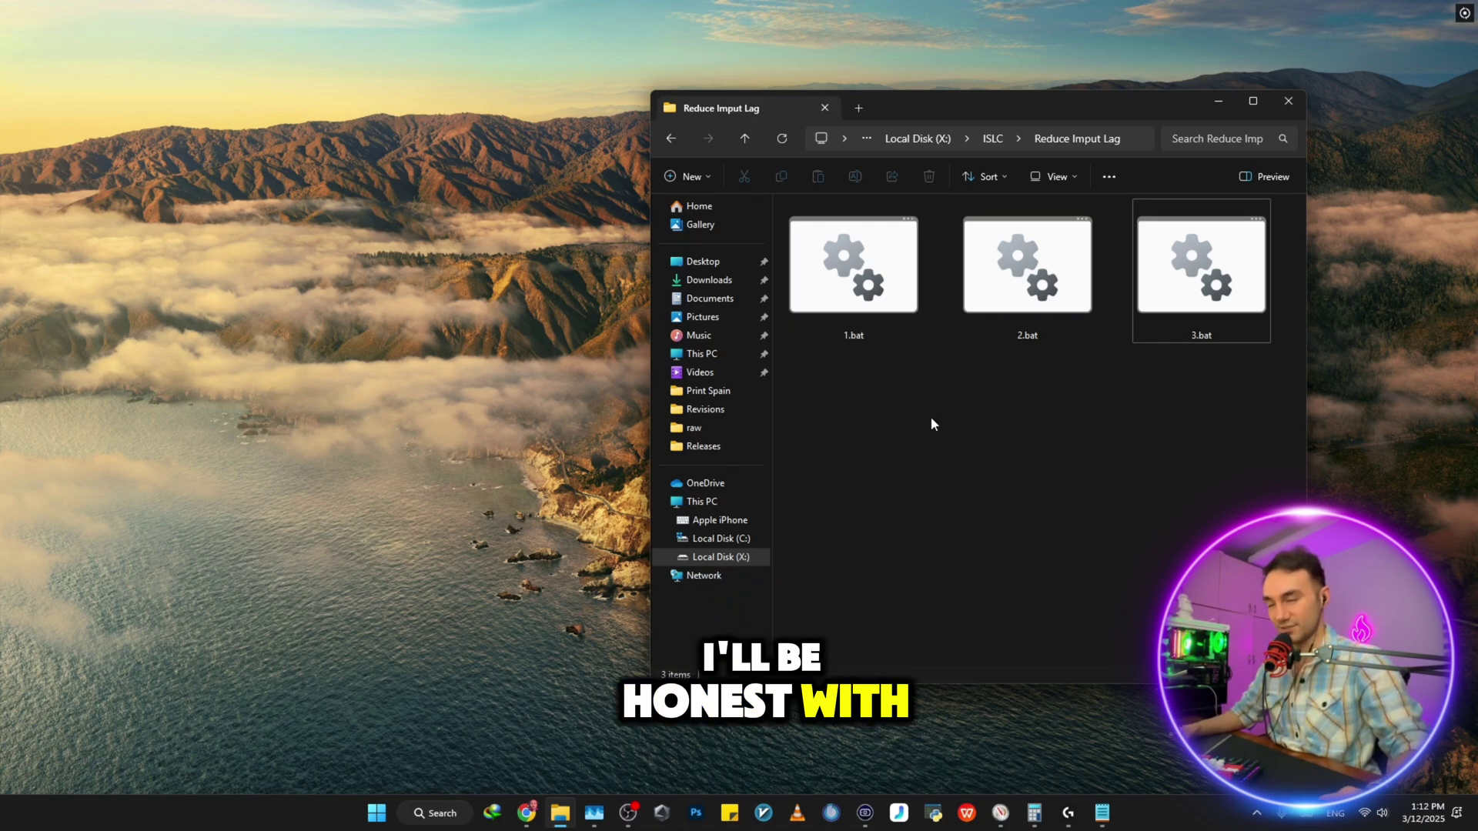
Run 1.bat as administrator, check the result of its bcdedit useplatformtick command and close the console
right_click(856, 288)
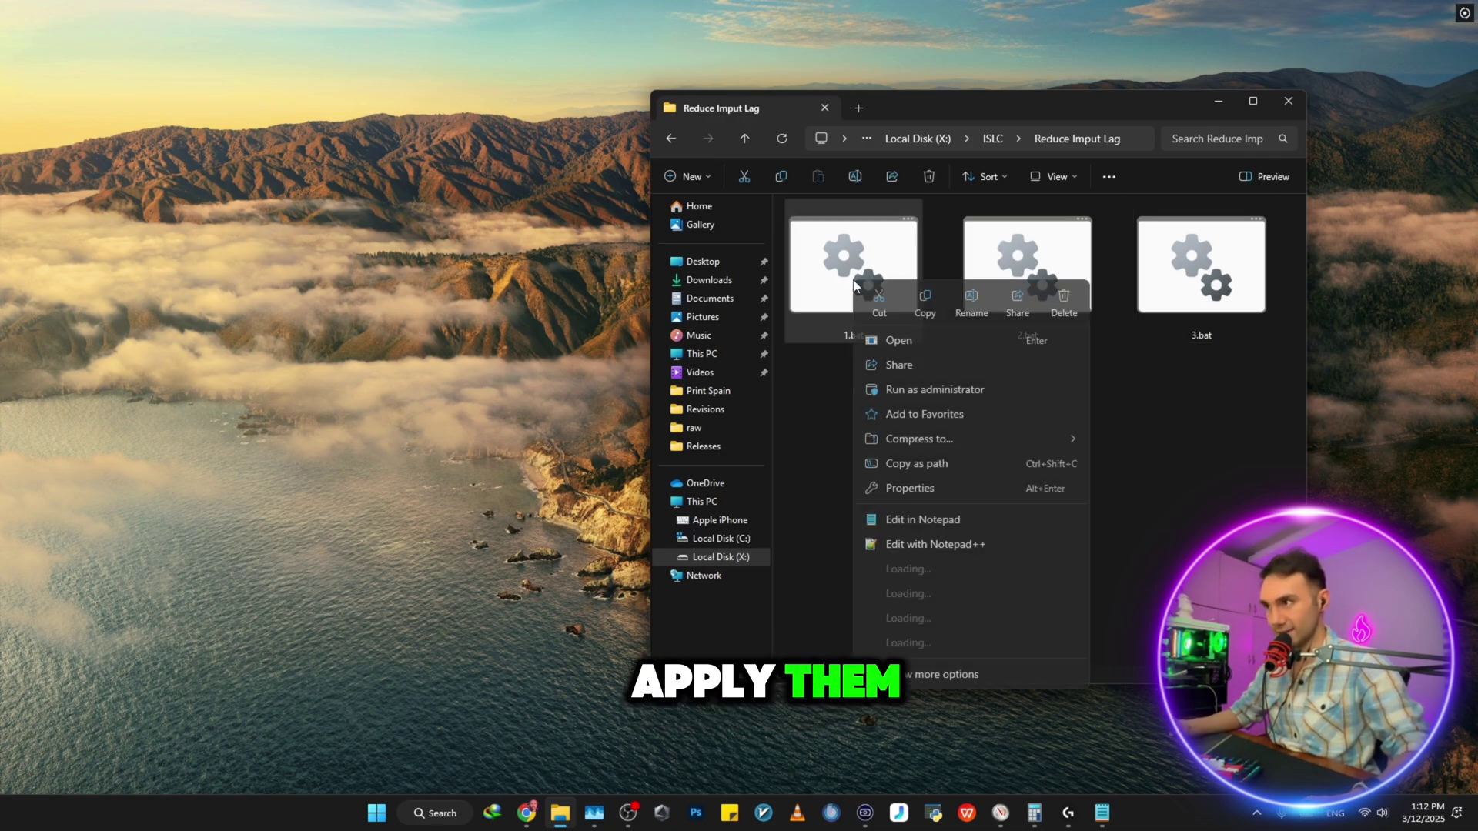
click(941, 393)
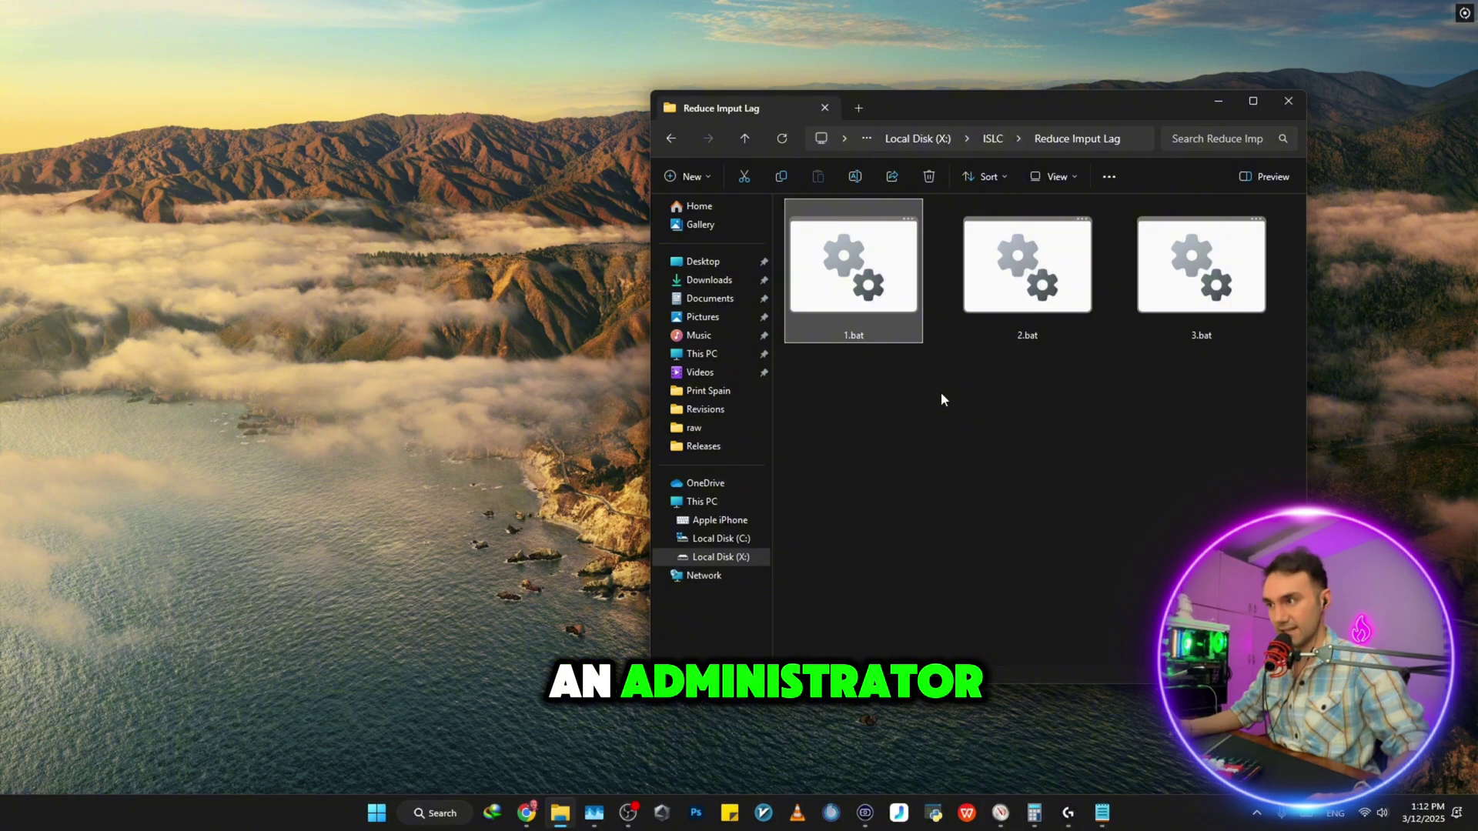
drag(362, 174, 107, 174)
click(314, 208)
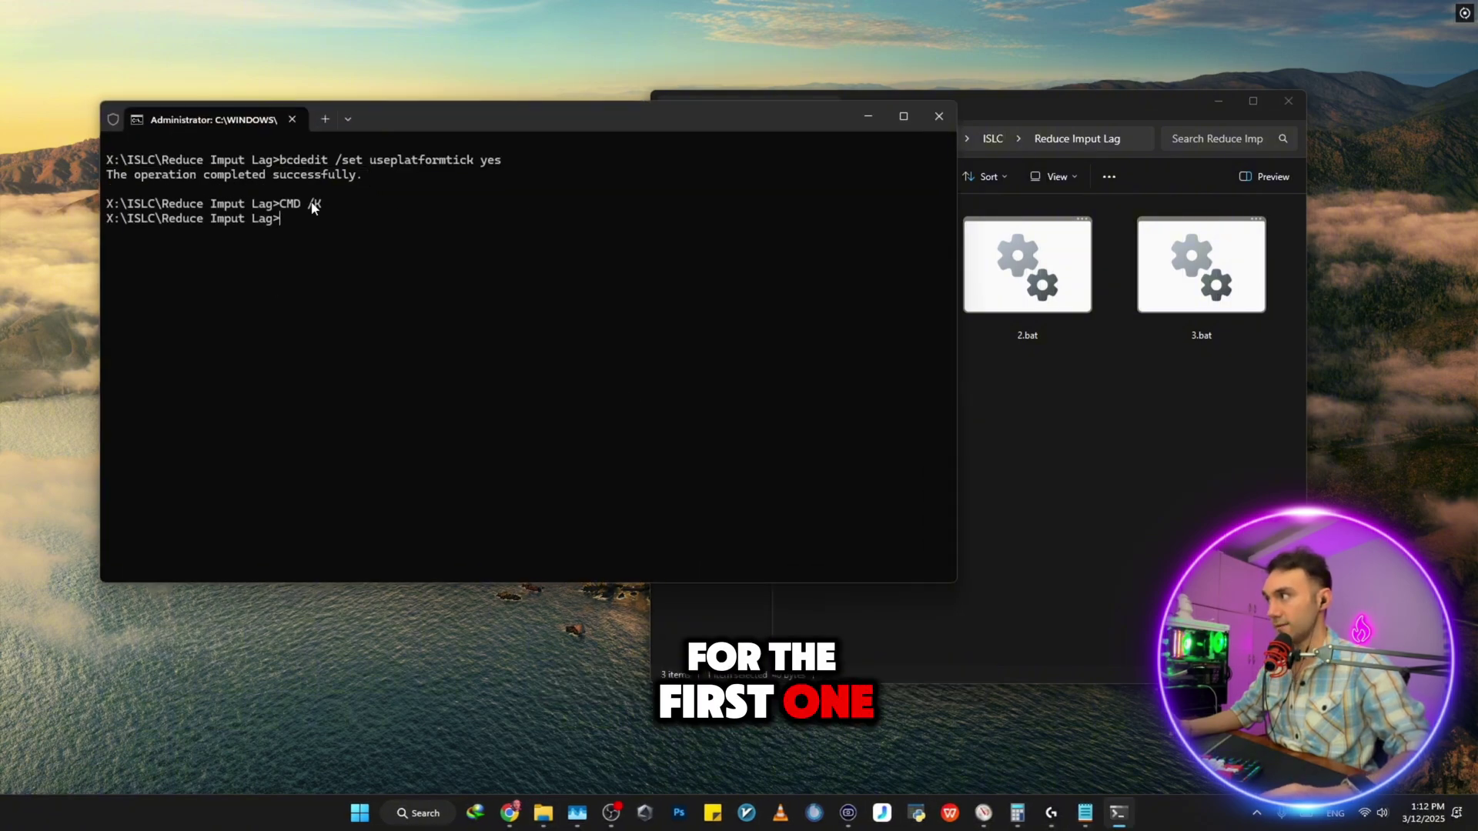
click(938, 116)
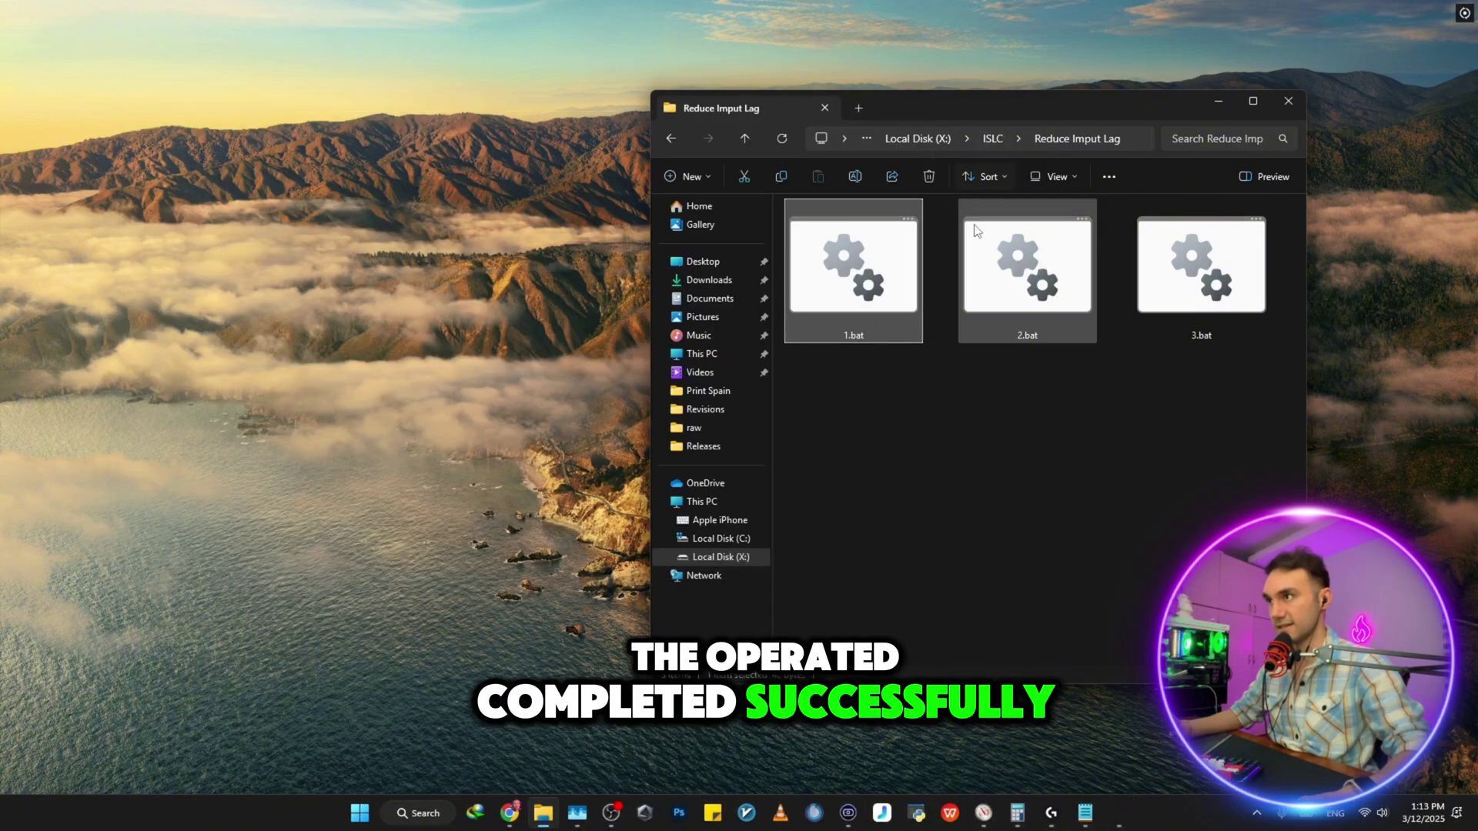
Run 2.bat as administrator, check the result of its bcdedit disabledynamictick command and close the console
right_click(974, 275)
click(1034, 372)
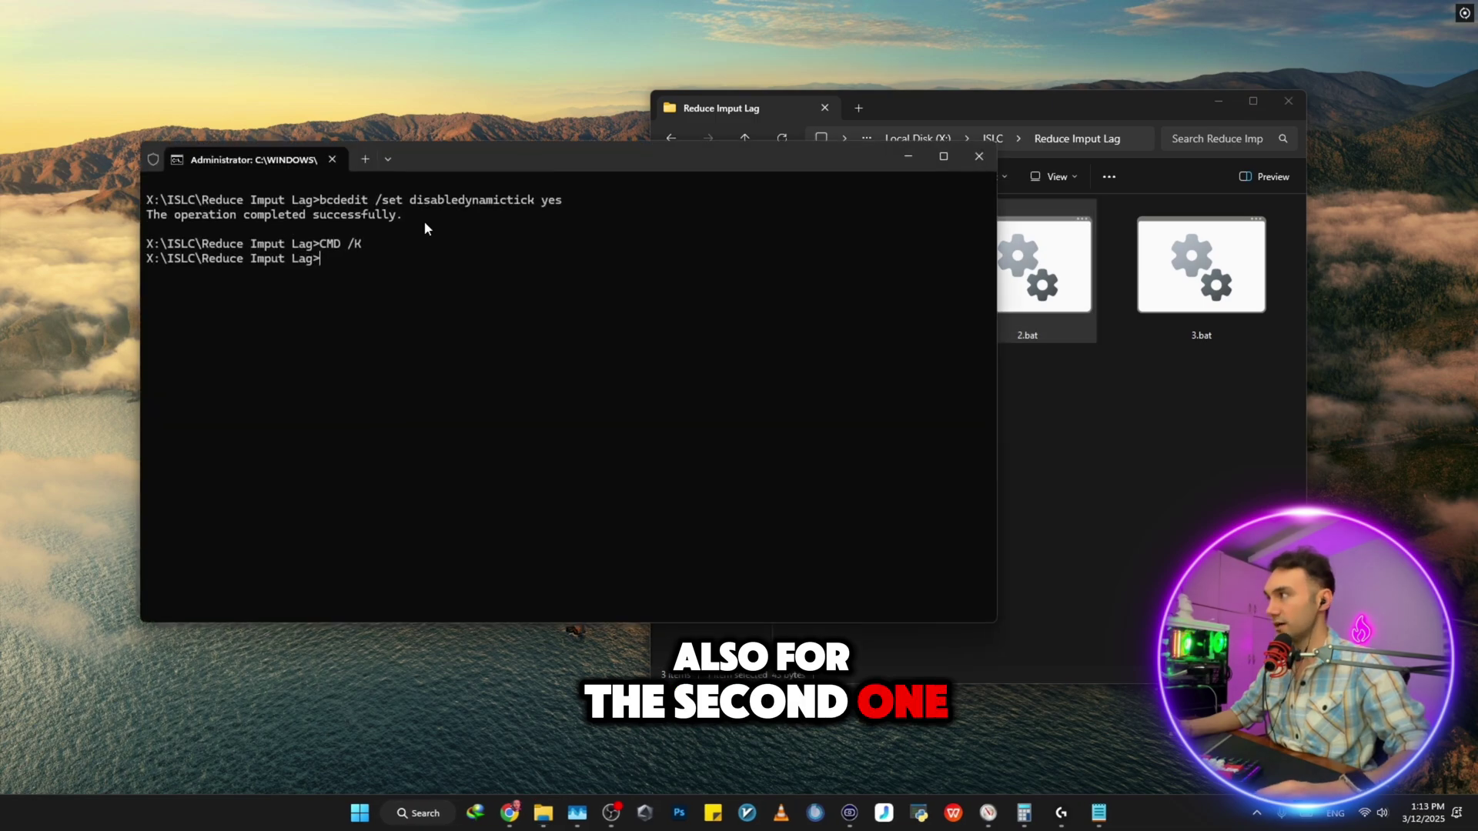
drag(426, 224, 146, 215)
click(416, 240)
click(979, 156)
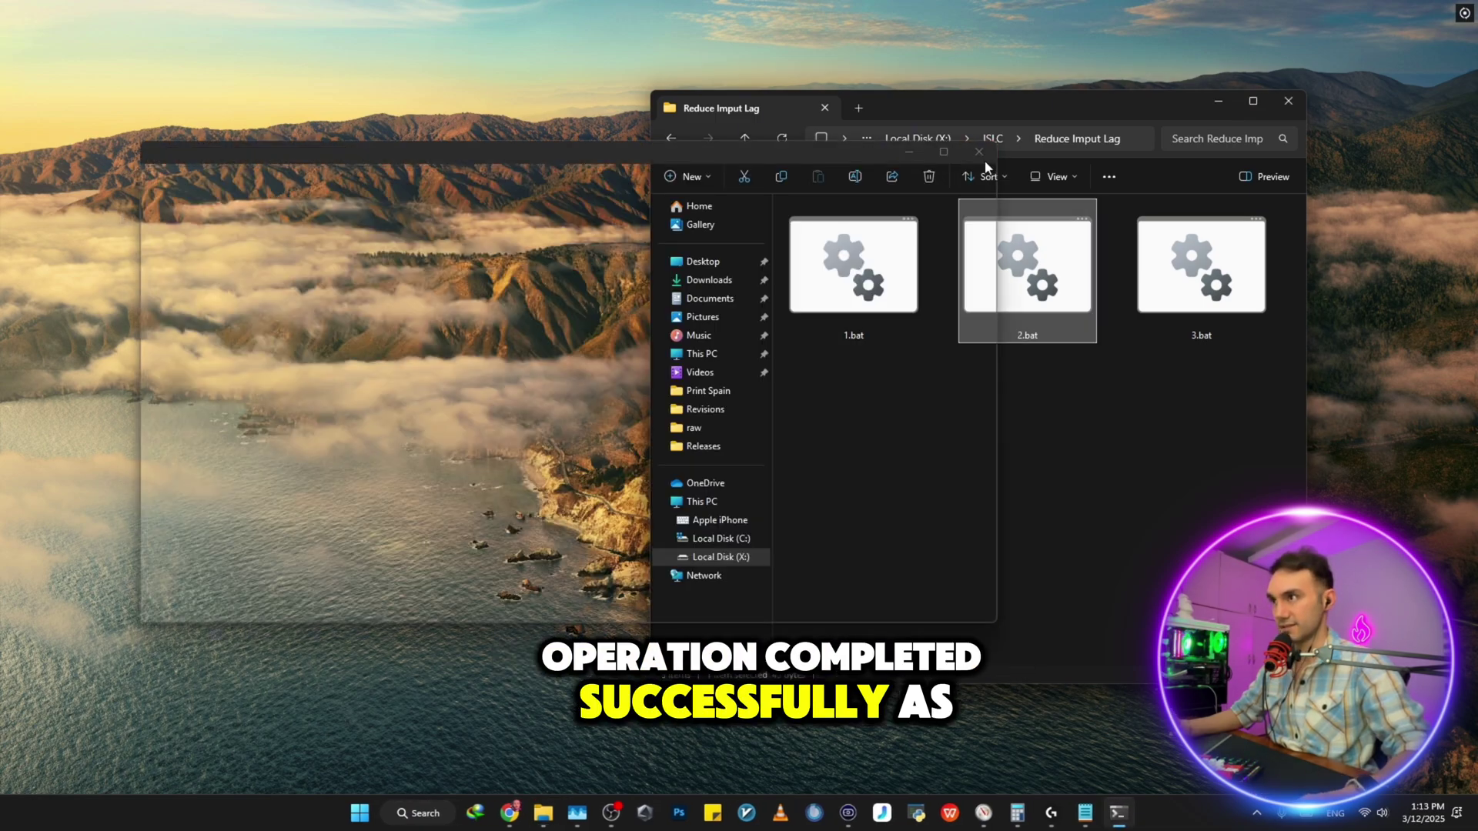
Run 3.bat as administrator, check the result of its bcdedit deletevalue useplatformclock command and close the console
right_click(1176, 283)
click(1248, 393)
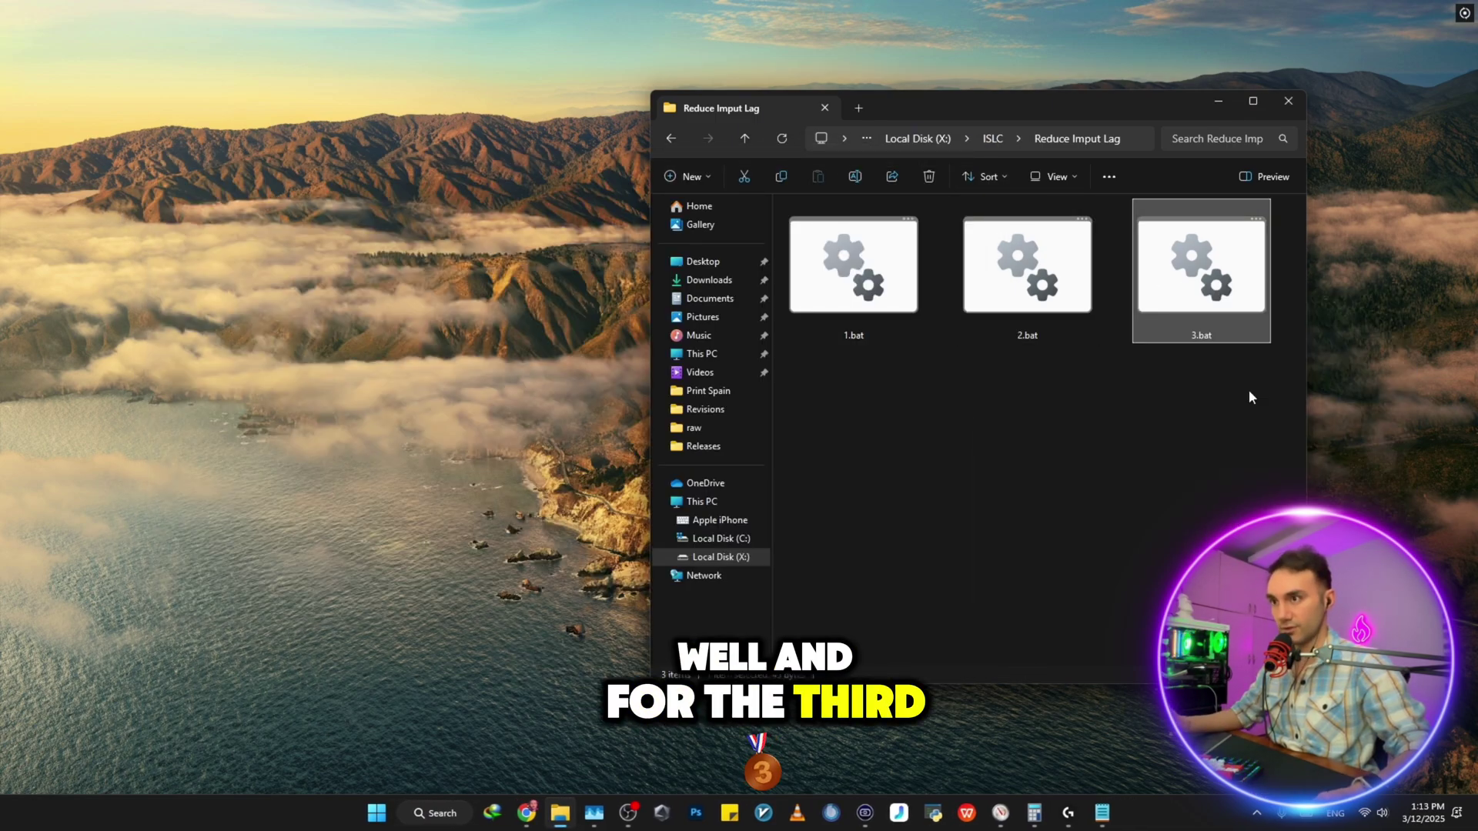
drag(478, 270, 186, 254)
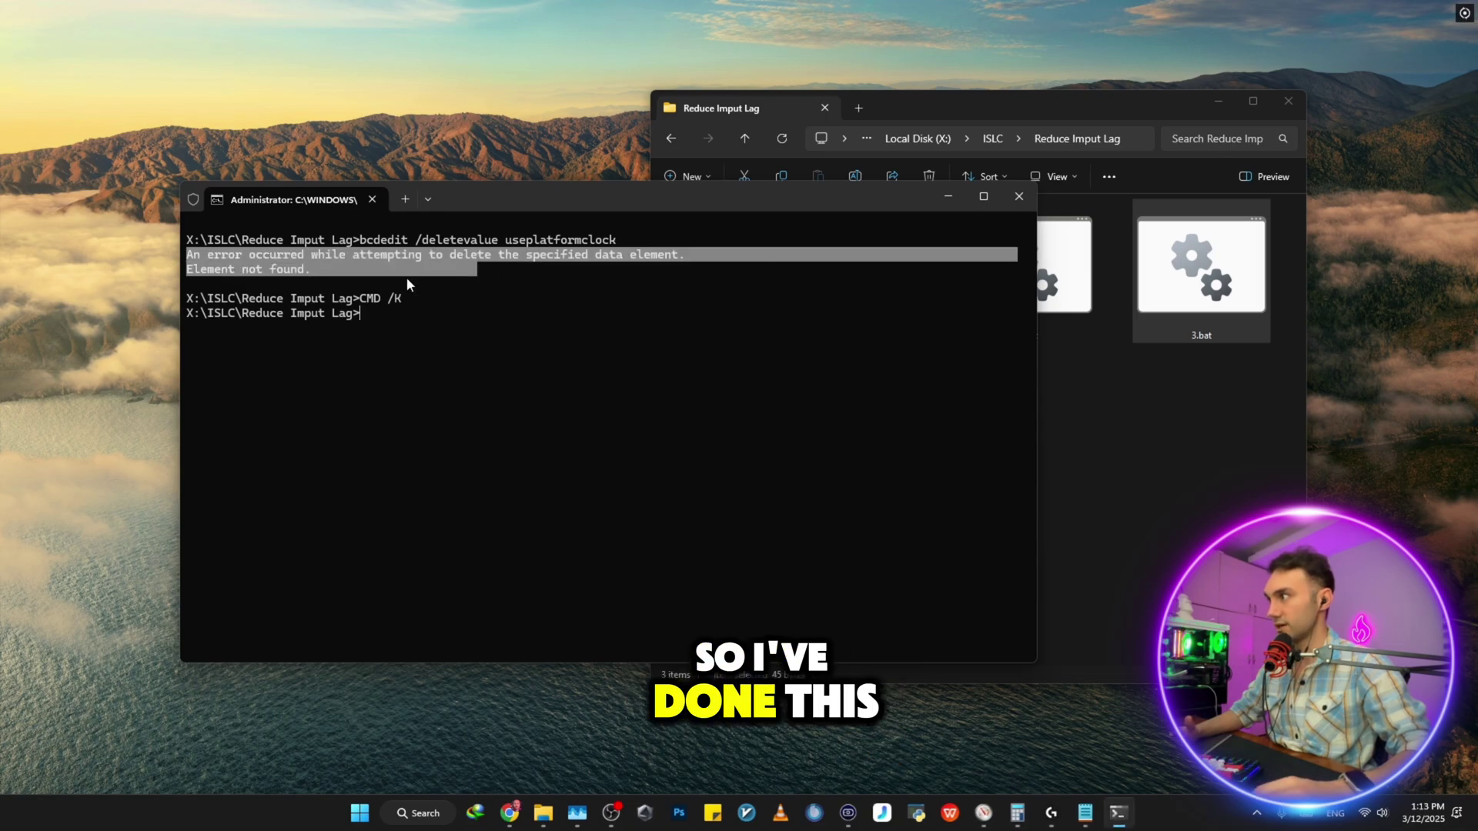
click(406, 284)
click(1019, 197)
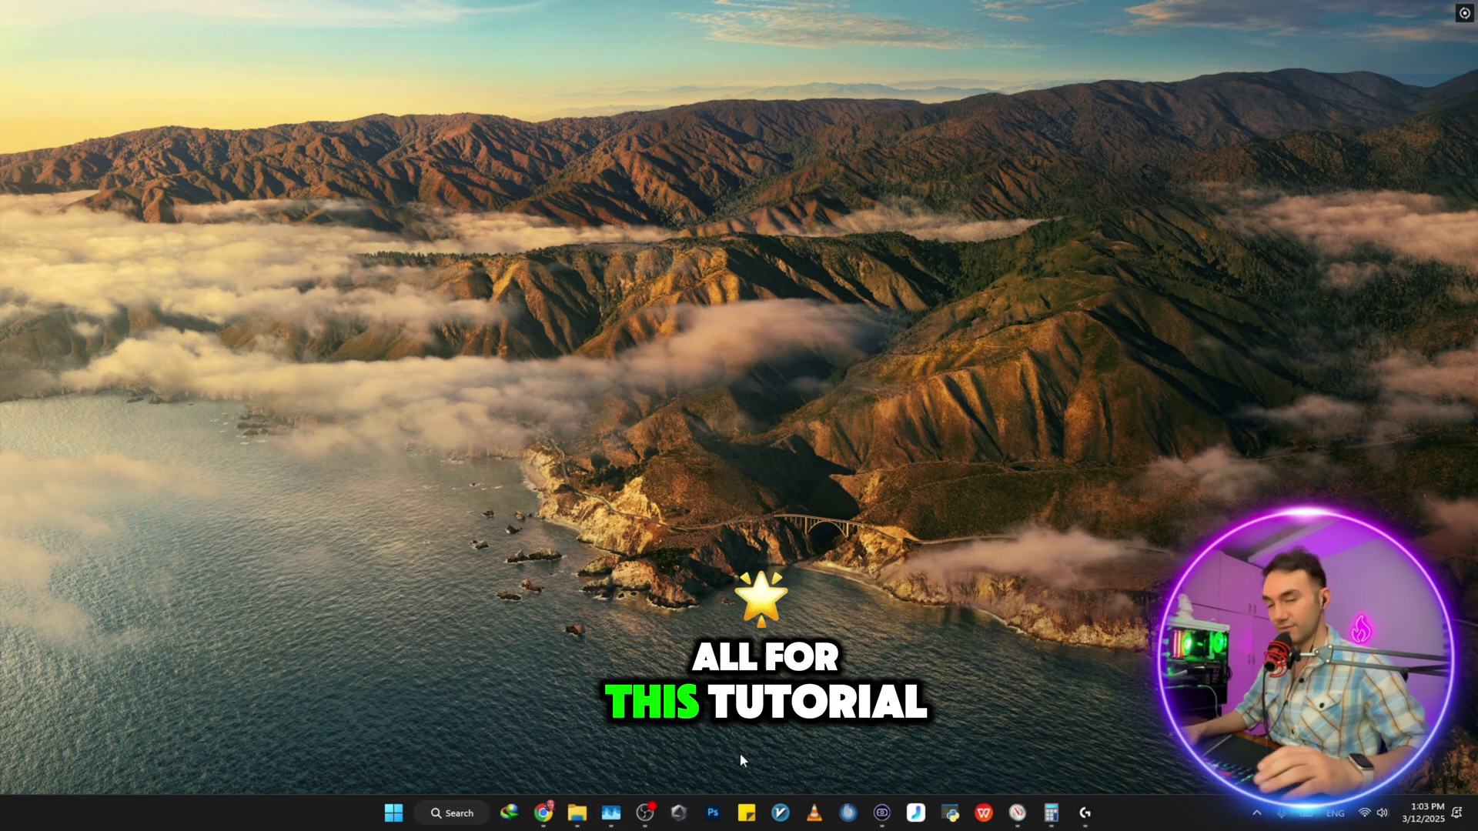